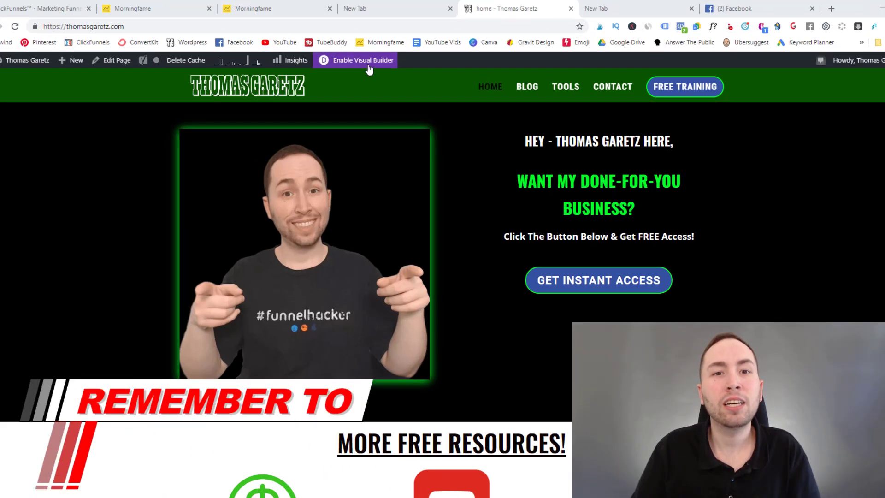
Turn on the visual builder and dock the hero call-to-action's settings as a left sidebar.
{"action": "left_click", "coordinate": [362, 58]}
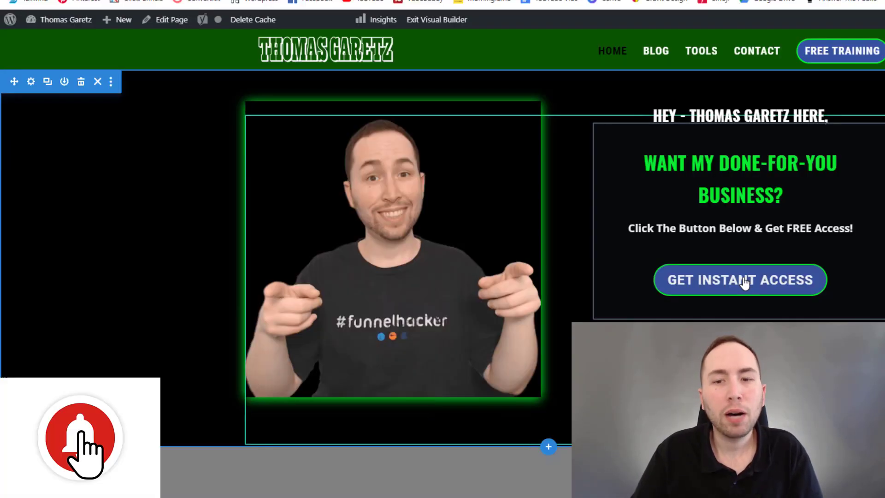
{"action": "left_click", "coordinate": [744, 281]}
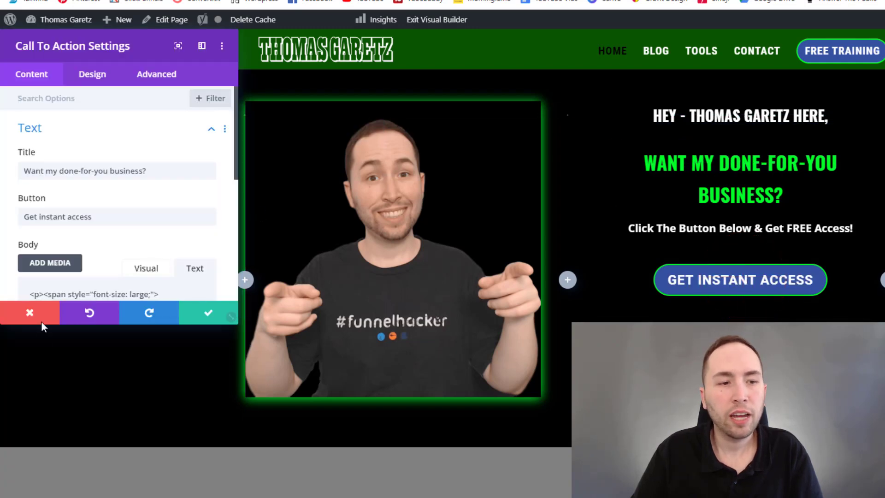
{"action": "left_click", "coordinate": [42, 321]}
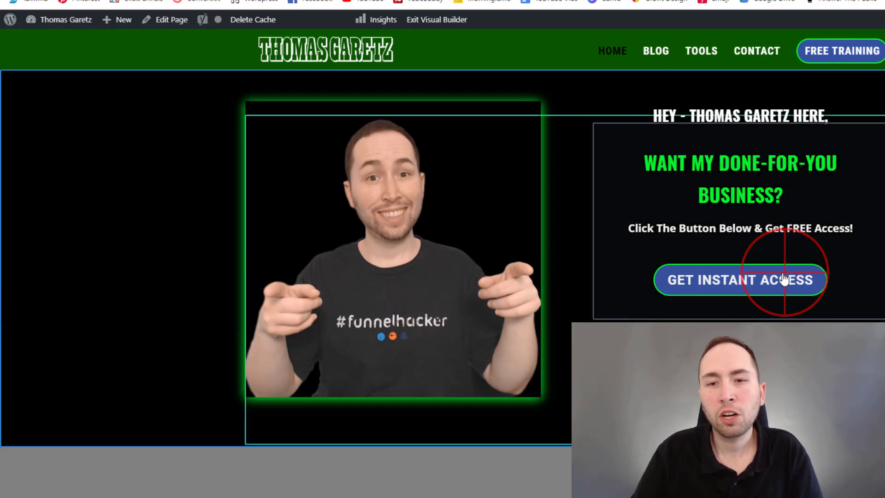
{"action": "mouse_move", "coordinate": [738, 222]}
{"action": "left_click", "coordinate": [709, 150]}
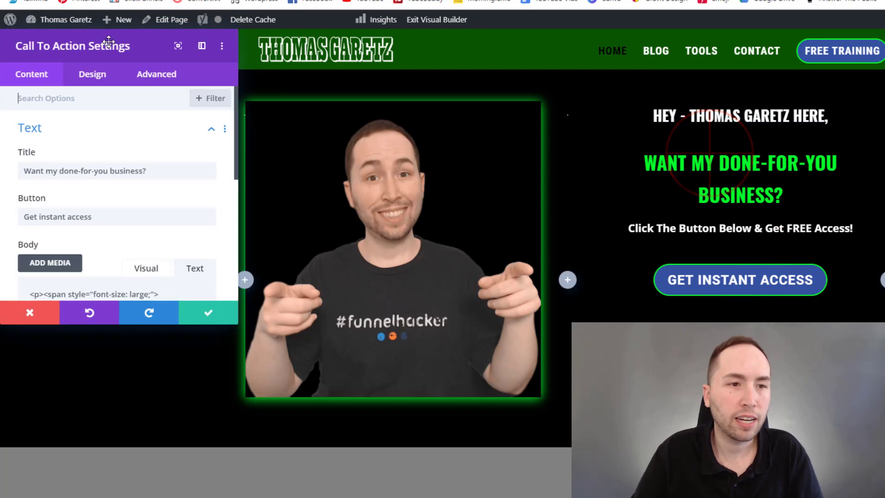
{"action": "left_click", "coordinate": [194, 44]}
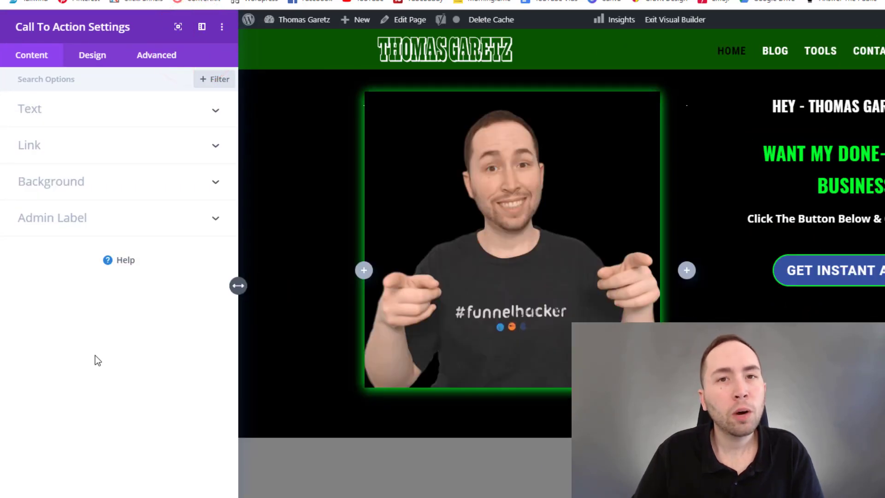
In Design > Button, give Button Text Size a separate hover value.
{"action": "left_click", "coordinate": [91, 68]}
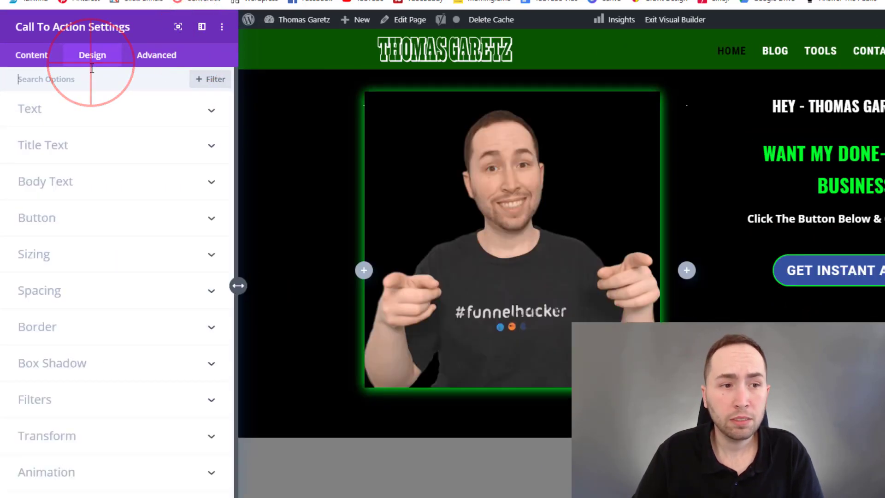
{"action": "left_click", "coordinate": [99, 221]}
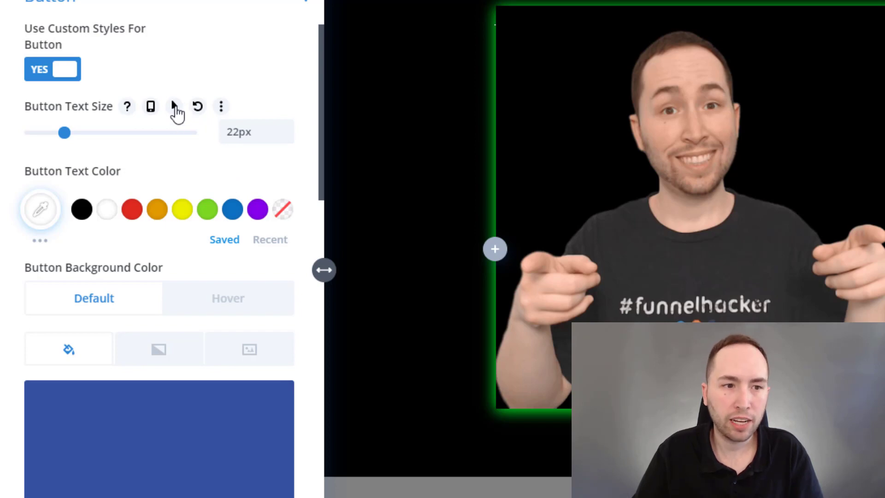
{"action": "left_click", "coordinate": [176, 107]}
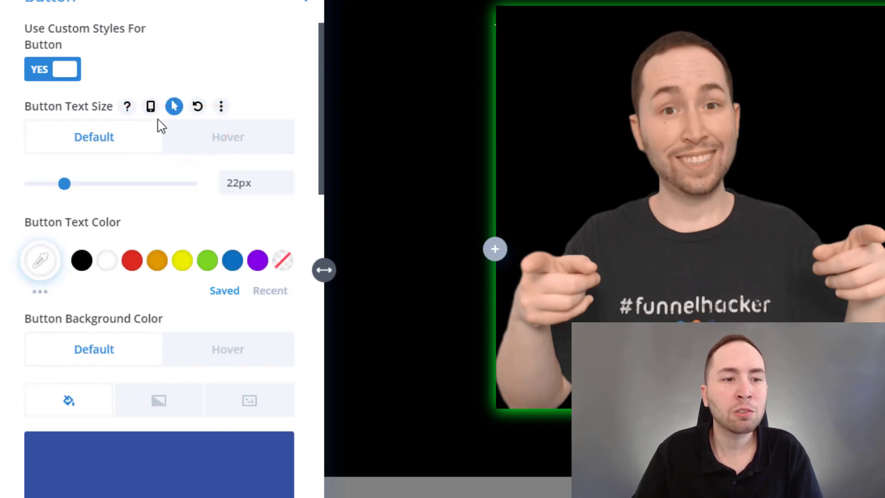
{"action": "left_click", "coordinate": [189, 150]}
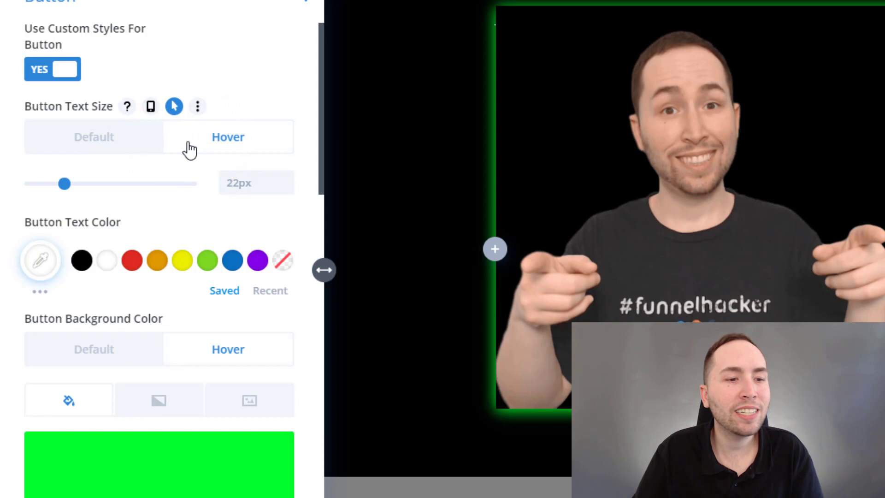
{"action": "left_click", "coordinate": [189, 150]}
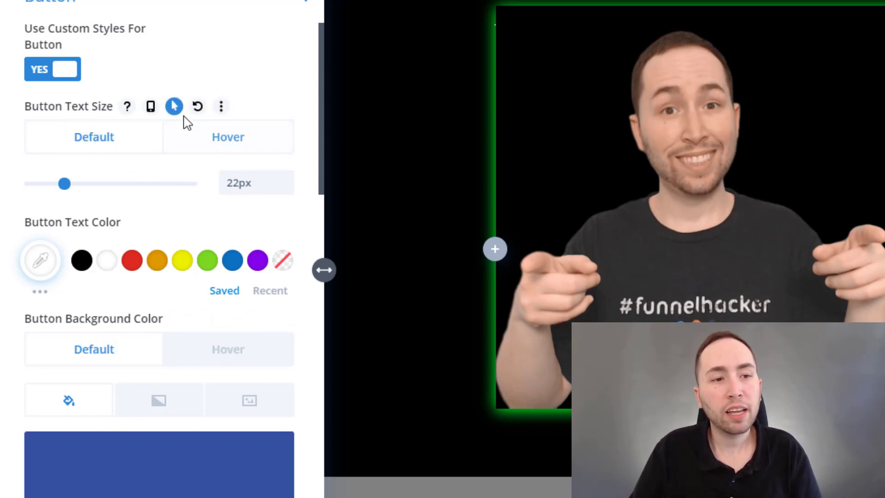
{"action": "mouse_move", "coordinate": [159, 332]}
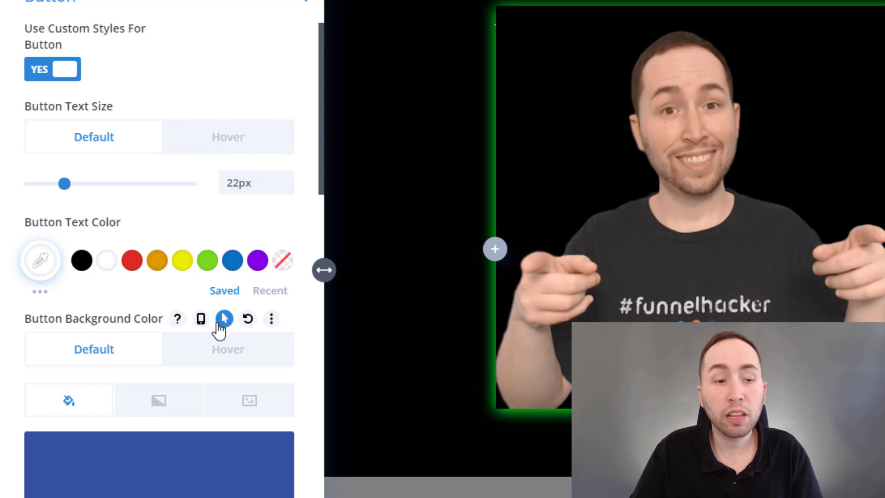
{"action": "left_click", "coordinate": [222, 319]}
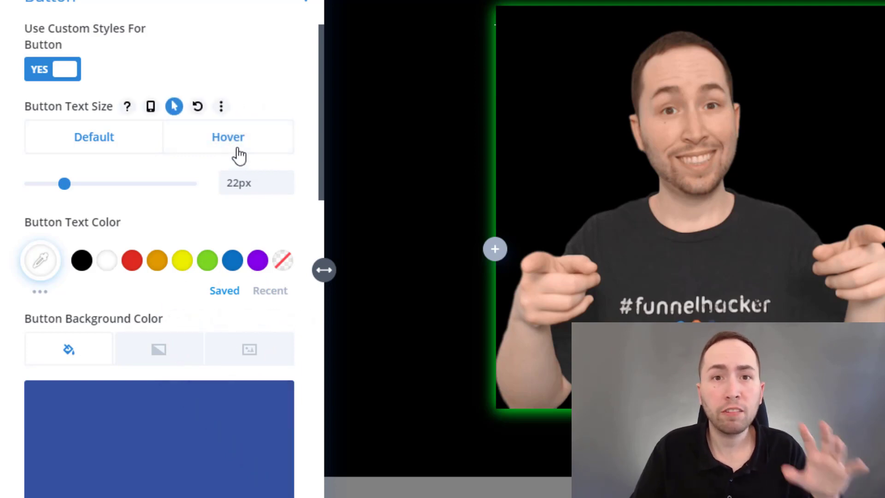
{"action": "mouse_move", "coordinate": [73, 222]}
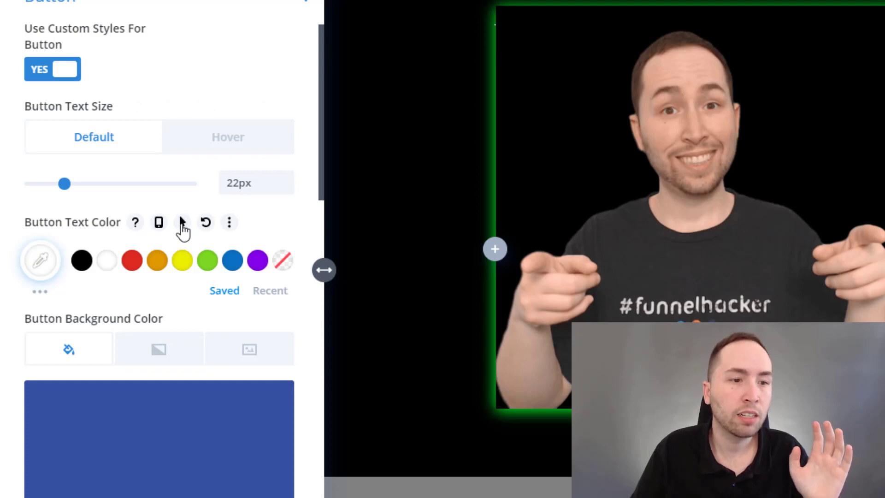
Enable hover values for the button text colour and background colour.
{"action": "left_click", "coordinate": [182, 222]}
{"action": "left_click", "coordinate": [204, 251]}
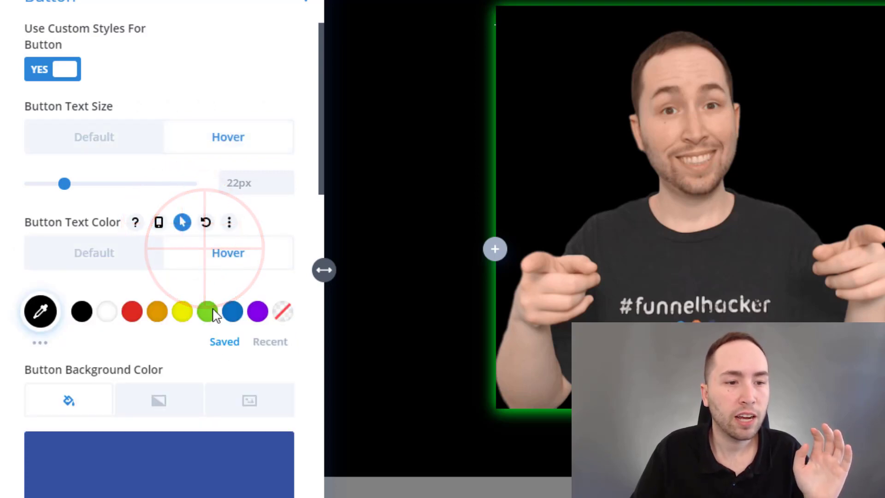
{"action": "left_click", "coordinate": [224, 370]}
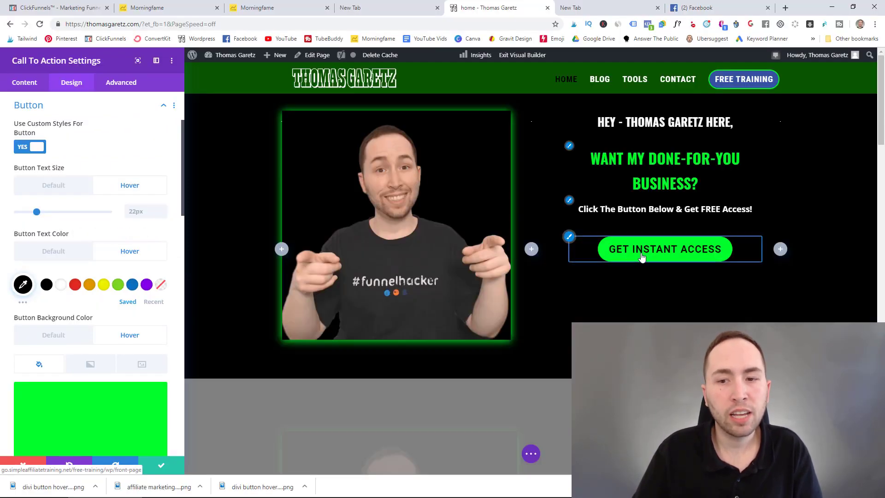
{"action": "left_click", "coordinate": [53, 187]}
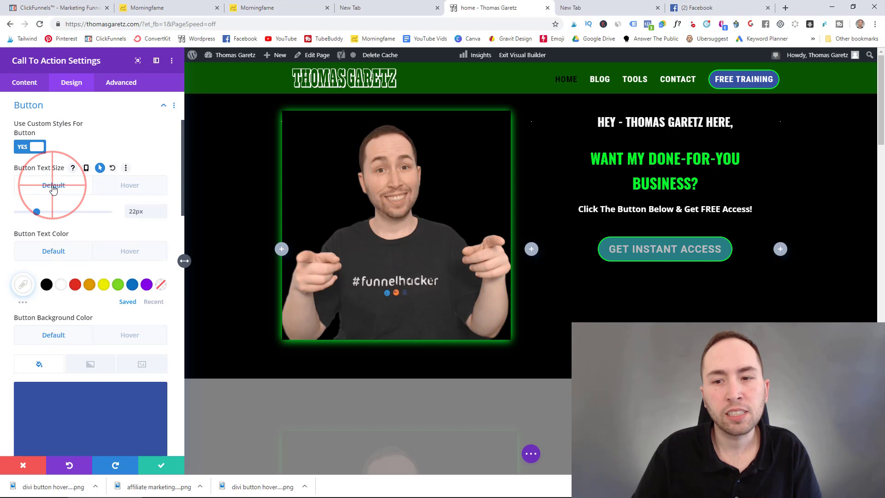
{"action": "left_click", "coordinate": [112, 186]}
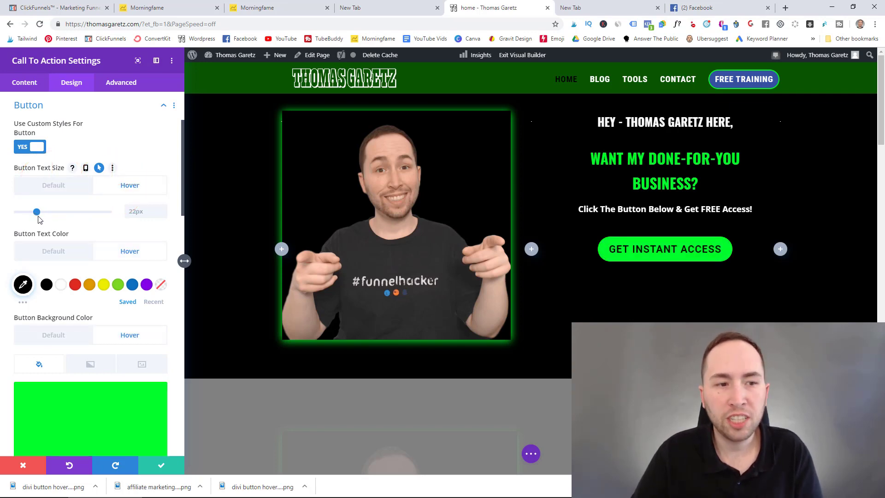
{"action": "left_click_drag", "start_coordinate": [41, 214], "coordinate": [43, 214]}
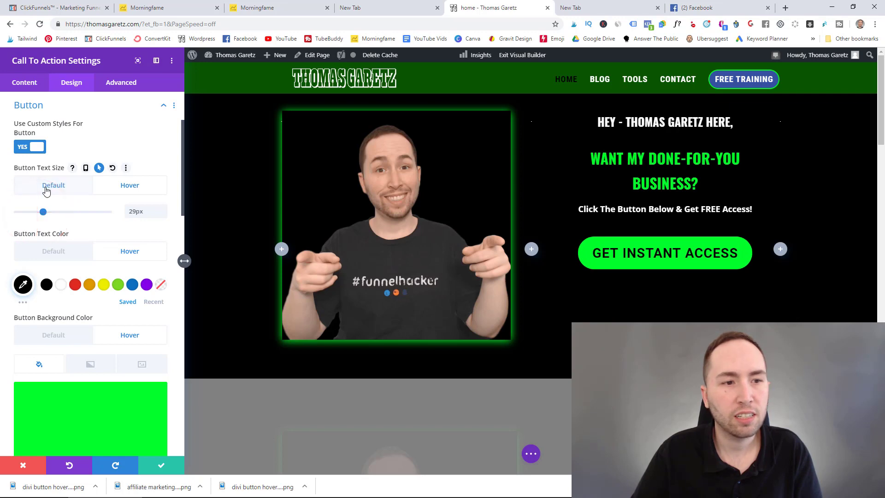
{"action": "left_click", "coordinate": [46, 190]}
{"action": "left_click", "coordinate": [125, 193]}
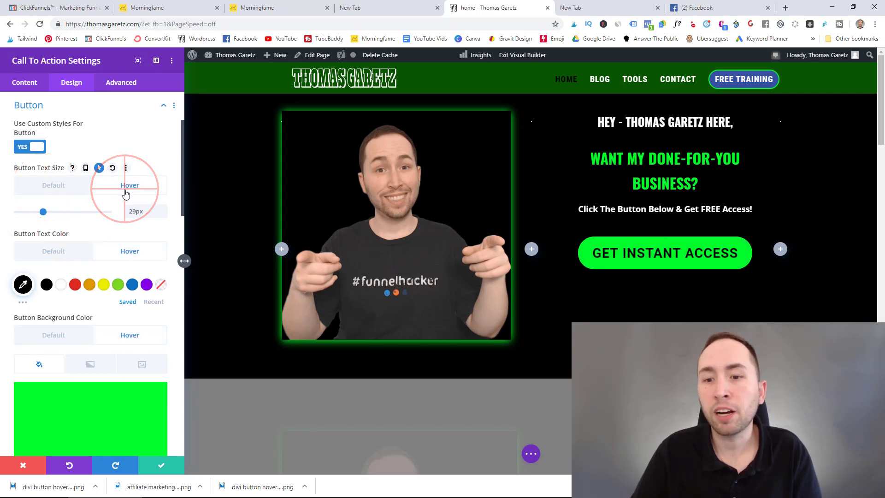
{"action": "left_click", "coordinate": [78, 190]}
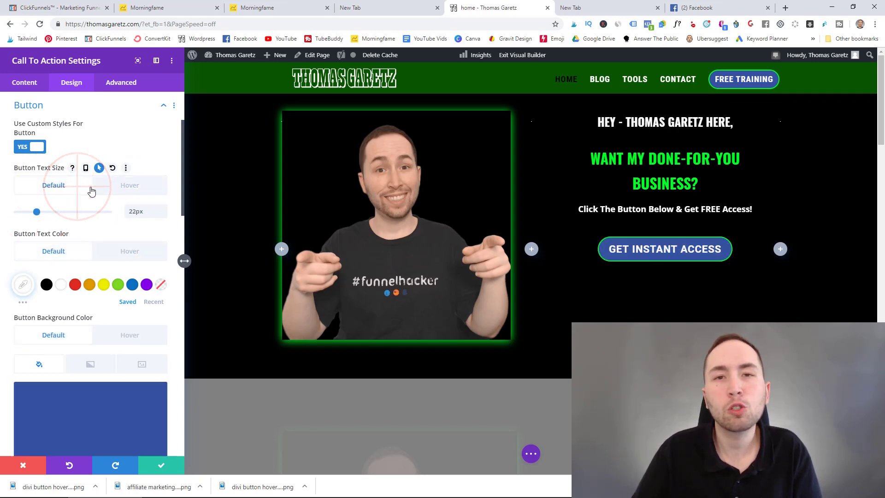
{"action": "left_click", "coordinate": [102, 186]}
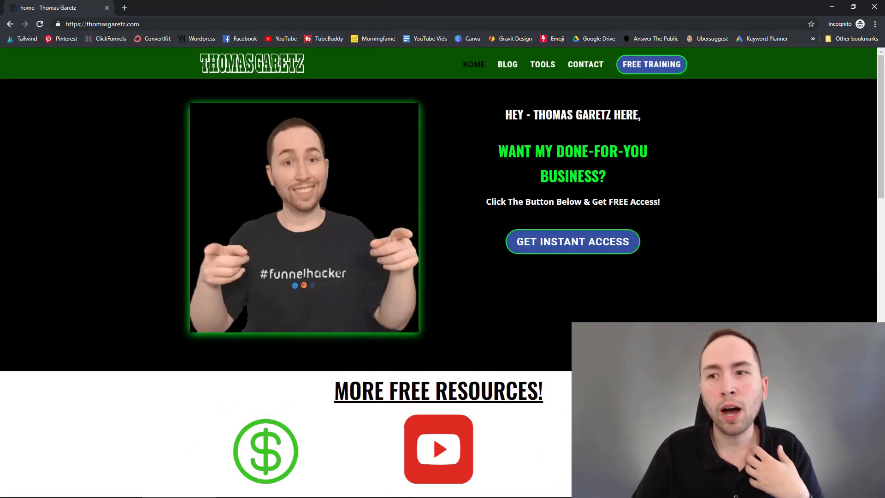
Bring up the context menu on the live homepage in the incognito window.
{"action": "right_click", "coordinate": [879, 115]}
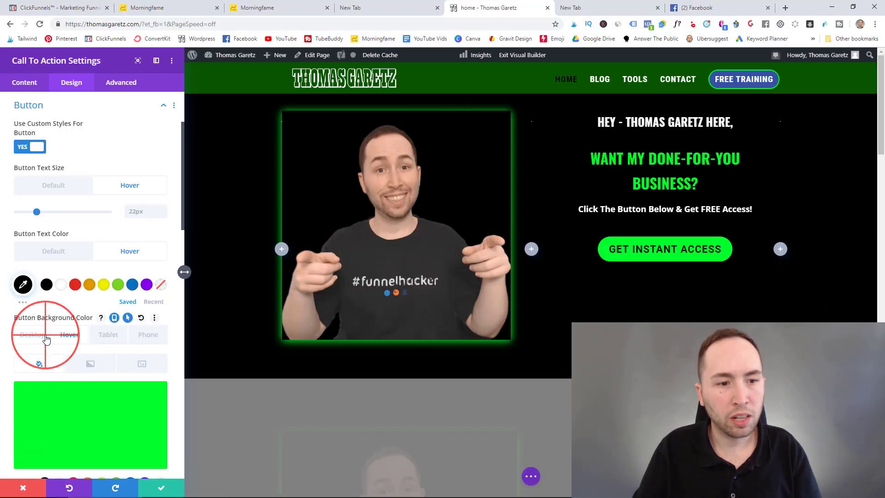
Switch Button Background Color to the Phone tab, previewing the page at phone width.
{"action": "left_click", "coordinate": [46, 337]}
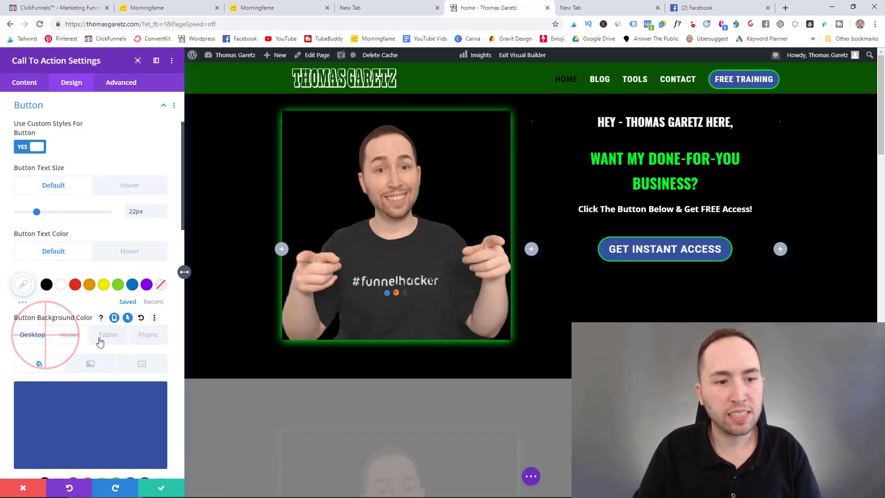
{"action": "left_click", "coordinate": [148, 335]}
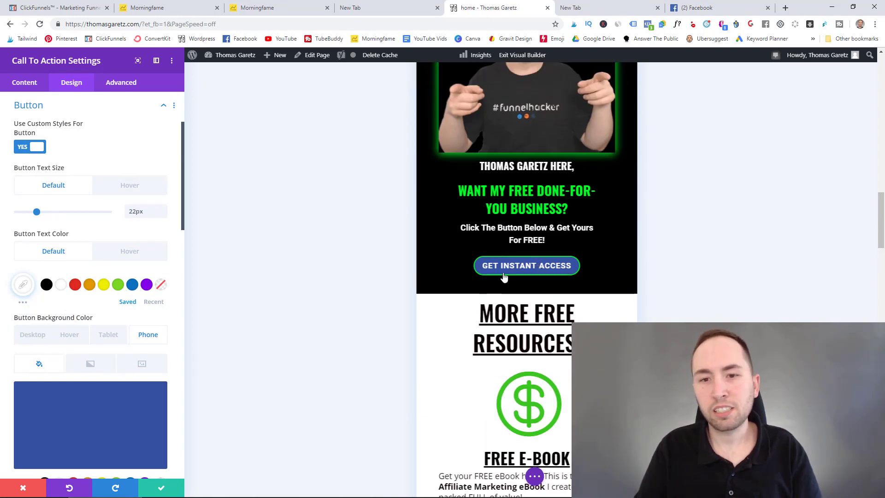
{"action": "scroll", "coordinate": [503, 276], "scroll_direction": "up", "scroll_amount": 1}
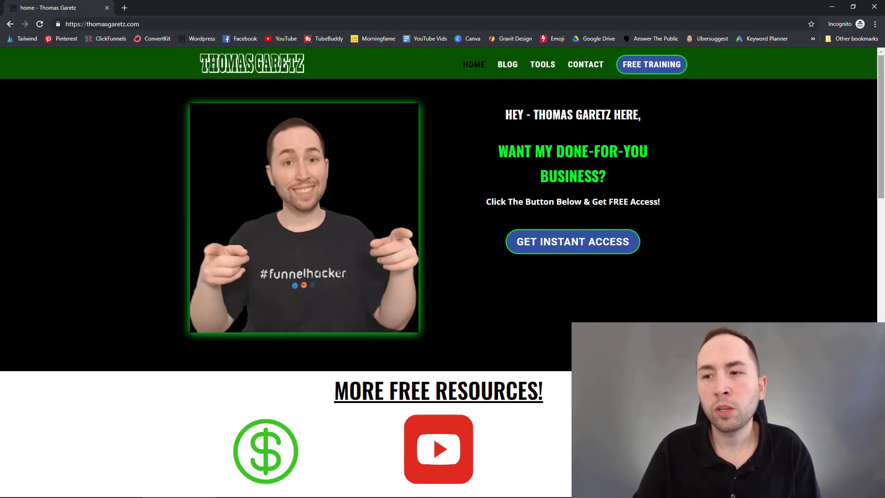
Preview the homepage in DevTools at 425px, tablet, 1024px, 1440px and 4K widths.
{"action": "right_click", "coordinate": [876, 165]}
{"action": "left_click", "coordinate": [799, 270]}
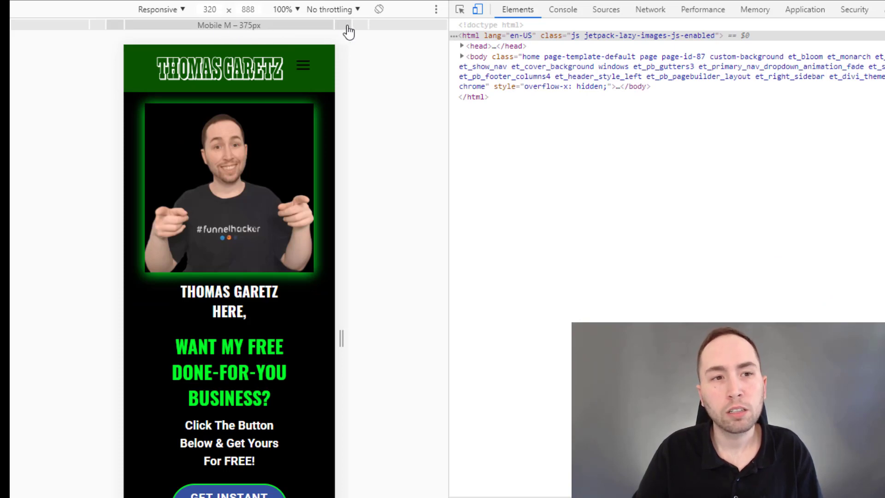
{"action": "left_click", "coordinate": [348, 25]}
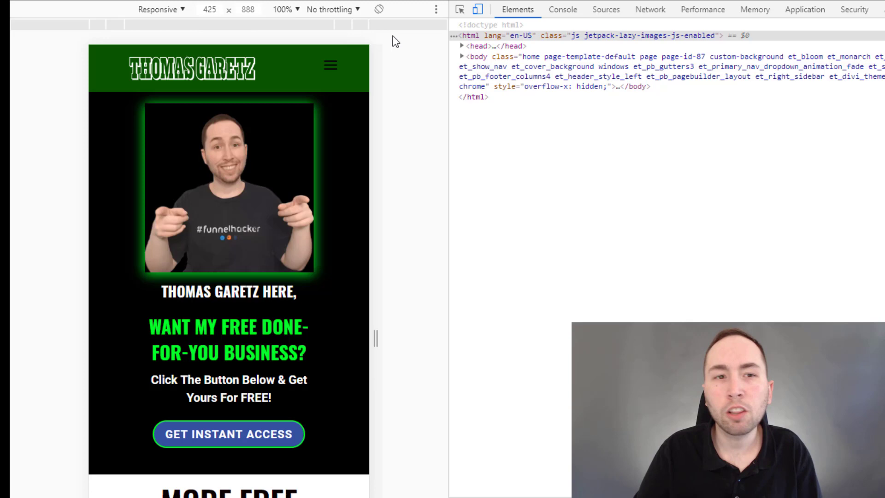
{"action": "left_click", "coordinate": [399, 26]}
{"action": "left_click", "coordinate": [431, 26]}
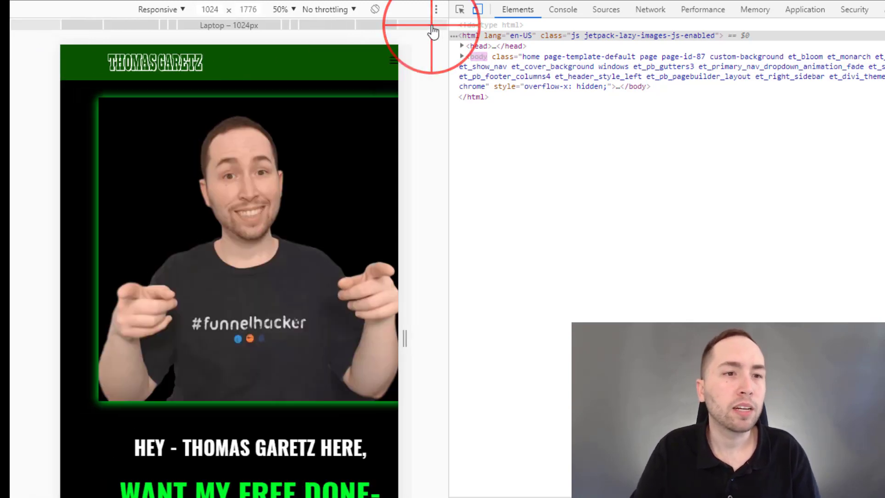
{"action": "left_click", "coordinate": [432, 26]}
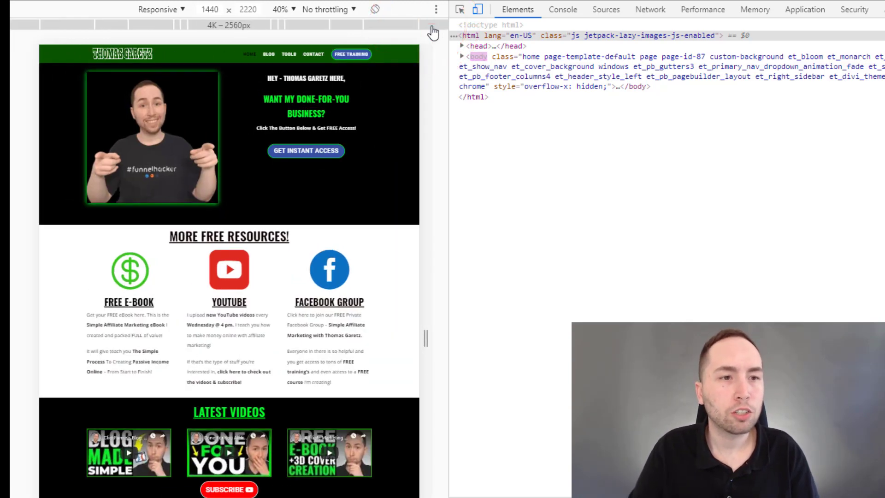
{"action": "left_click", "coordinate": [431, 26]}
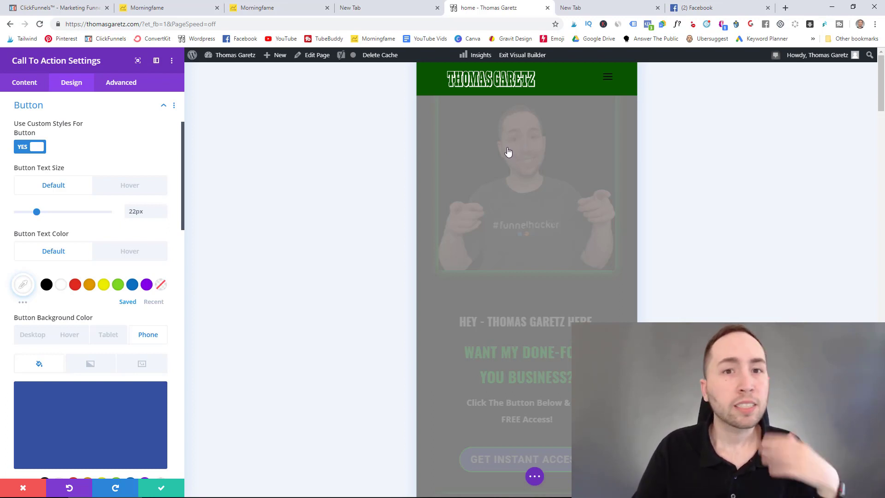
{"action": "scroll", "coordinate": [514, 184], "scroll_direction": "down", "scroll_amount": 5}
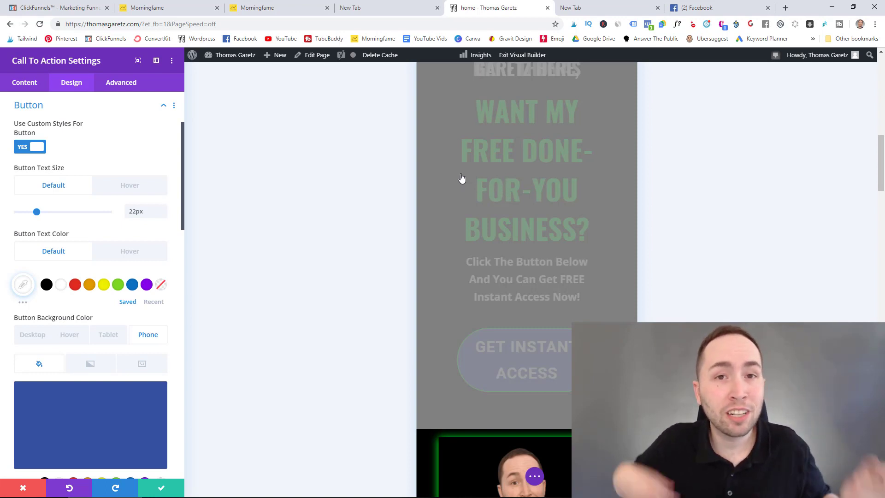
{"action": "scroll", "coordinate": [461, 179], "scroll_direction": "up", "scroll_amount": 5}
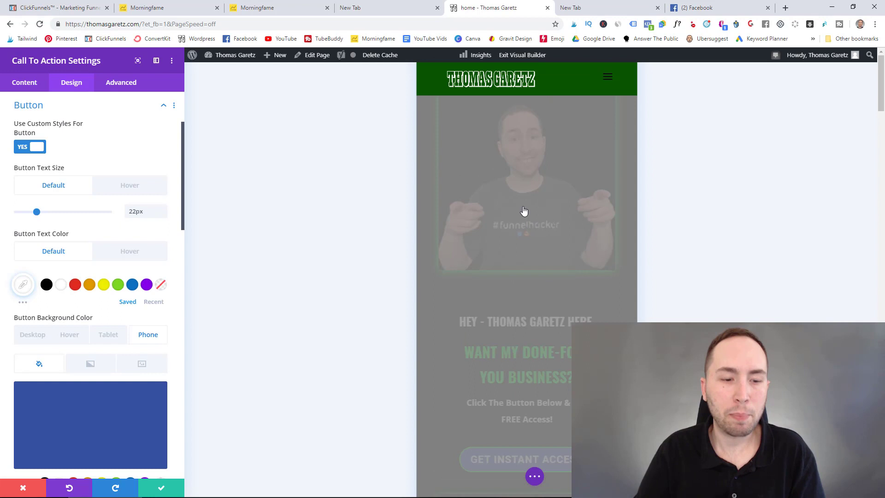
{"action": "scroll", "coordinate": [83, 299], "scroll_direction": "up", "scroll_amount": 2}
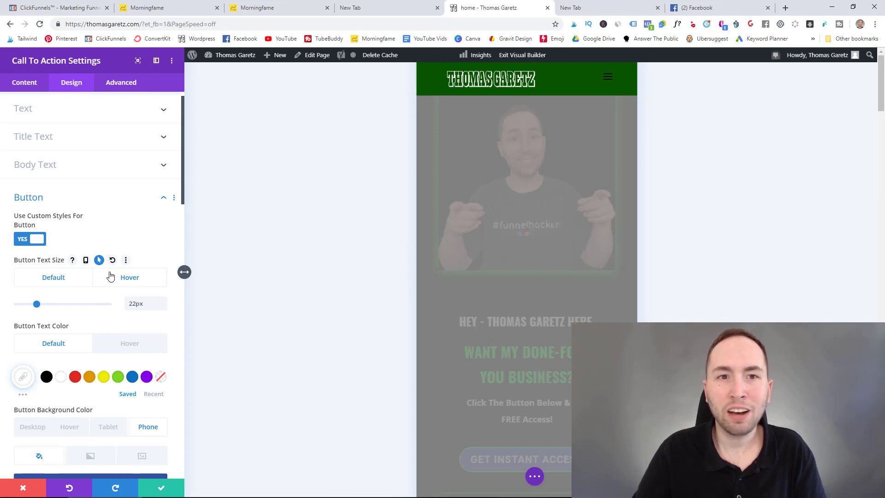
{"action": "mouse_move", "coordinate": [129, 185]}
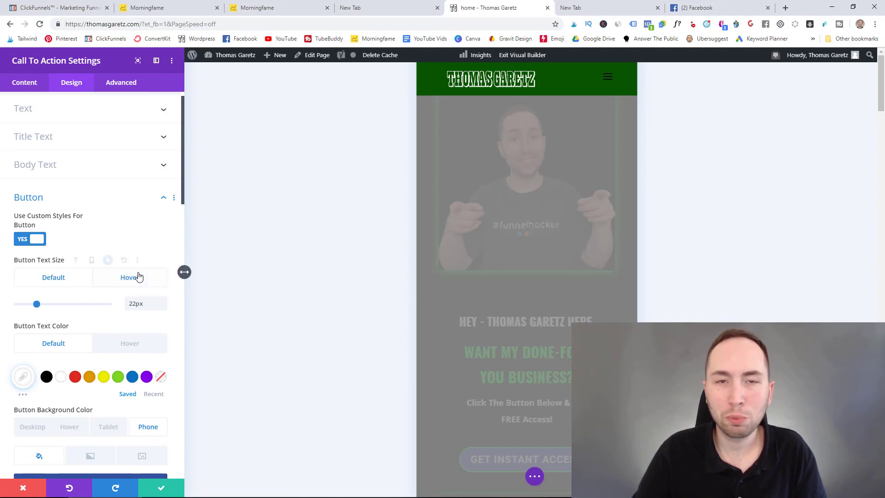
Return the preview to desktop and turn off per-device Button Background Color settings.
{"action": "scroll", "coordinate": [117, 235], "scroll_direction": "down", "scroll_amount": 4}
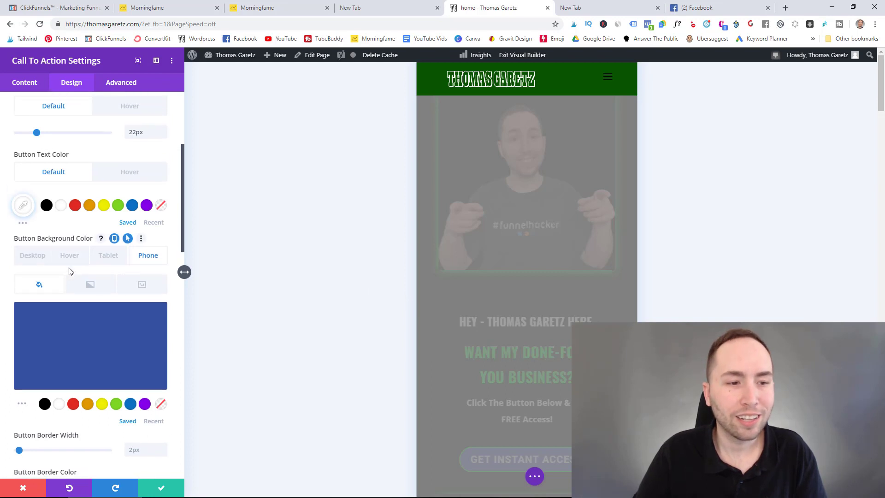
{"action": "scroll", "coordinate": [69, 265], "scroll_direction": "up", "scroll_amount": 1}
{"action": "left_click", "coordinate": [37, 286]}
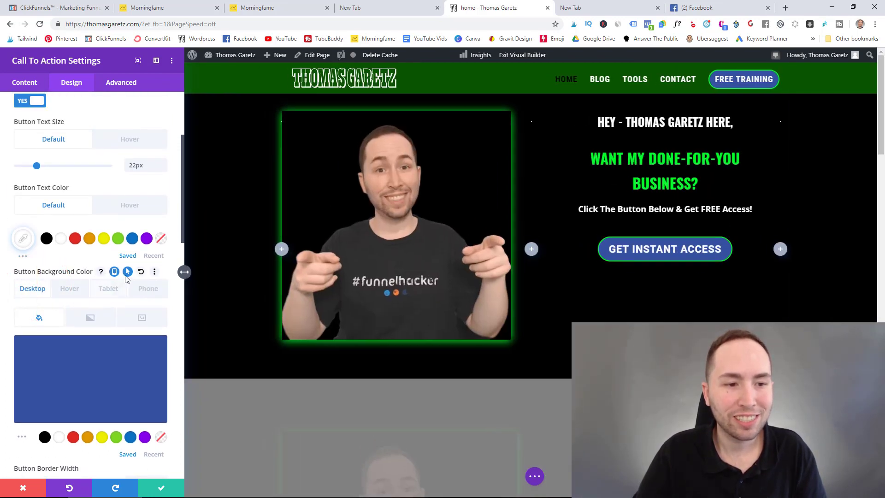
{"action": "left_click", "coordinate": [126, 272]}
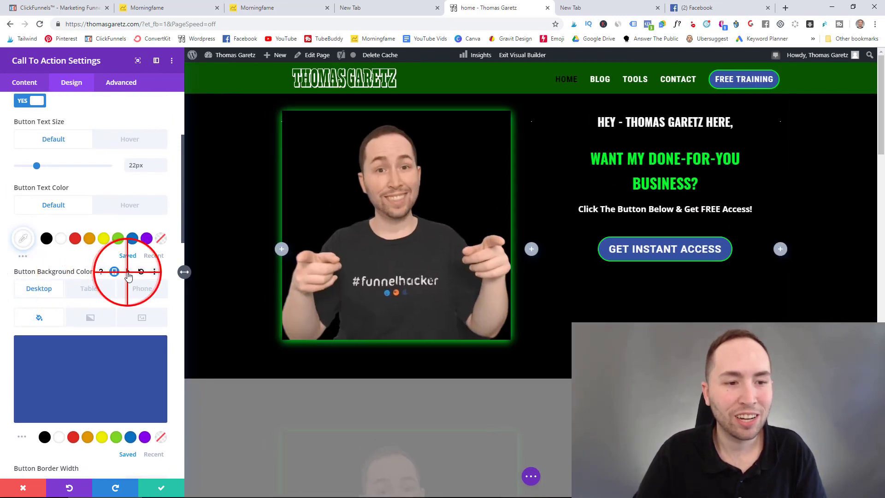
Preview the button's bright green hover state from the Button Text Size Hover tab.
{"action": "scroll", "coordinate": [97, 244], "scroll_direction": "up", "scroll_amount": 4}
{"action": "scroll", "coordinate": [97, 244], "scroll_direction": "down", "scroll_amount": 2}
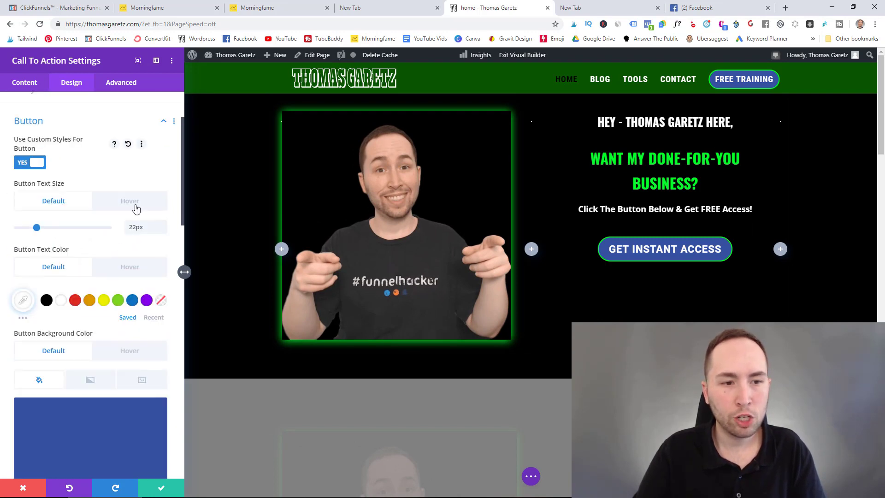
{"action": "left_click", "coordinate": [134, 200]}
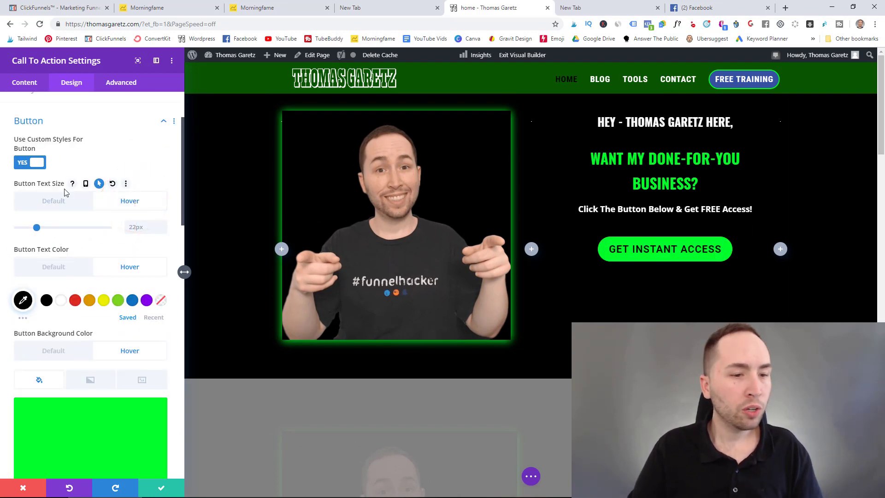
{"action": "scroll", "coordinate": [65, 193], "scroll_direction": "down", "scroll_amount": 5}
{"action": "scroll", "coordinate": [60, 221], "scroll_direction": "down", "scroll_amount": 2}
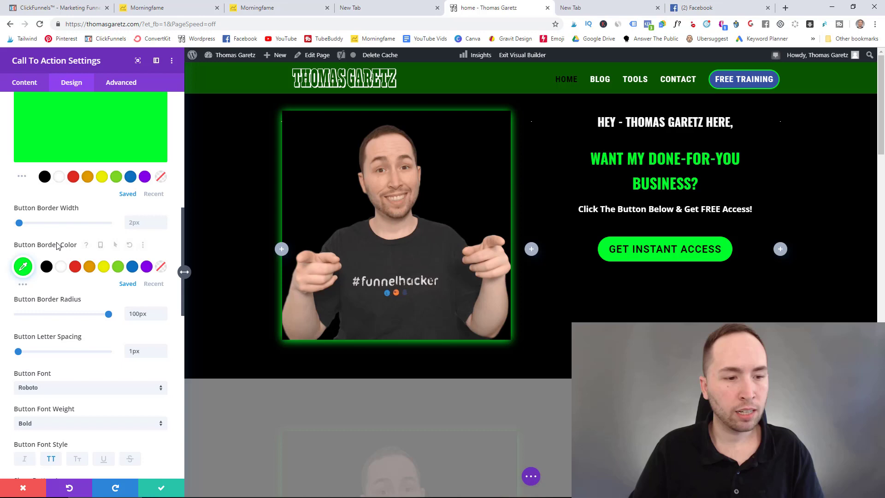
Toggle the Show Button Icon setting on the call-to-action button.
{"action": "scroll", "coordinate": [56, 245], "scroll_direction": "down", "scroll_amount": 1}
{"action": "scroll", "coordinate": [57, 246], "scroll_direction": "down", "scroll_amount": 3}
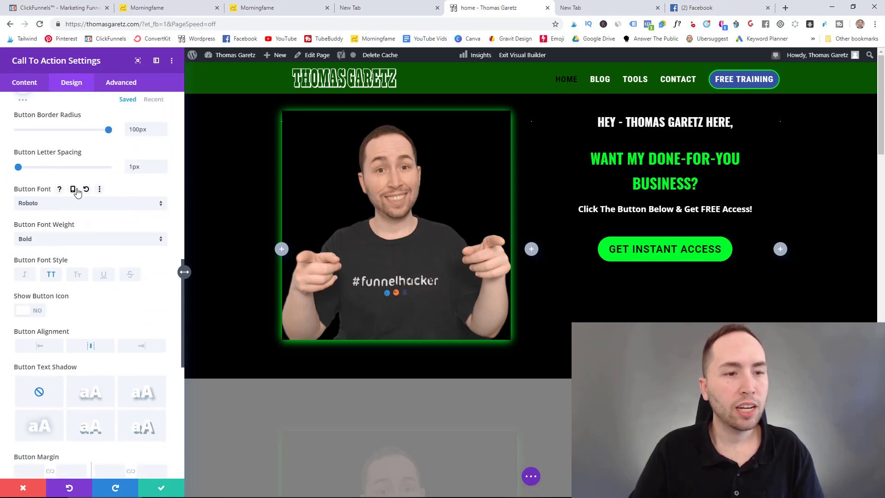
{"action": "left_click", "coordinate": [30, 310]}
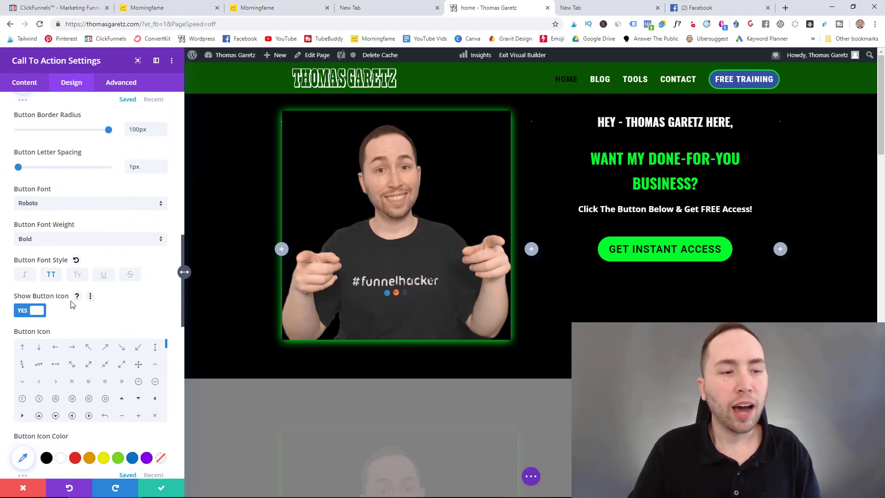
{"action": "scroll", "coordinate": [42, 323], "scroll_direction": "down", "scroll_amount": 2}
{"action": "scroll", "coordinate": [46, 295], "scroll_direction": "down", "scroll_amount": 1}
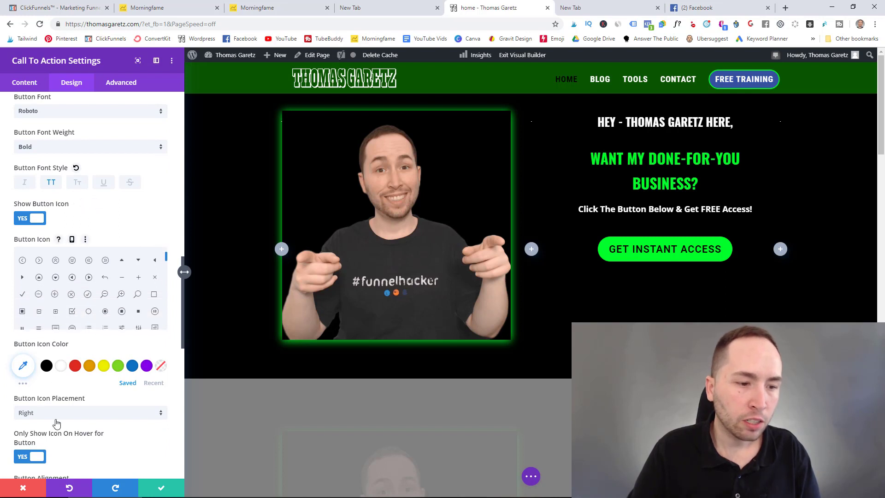
{"action": "scroll", "coordinate": [50, 444], "scroll_direction": "down", "scroll_amount": 1}
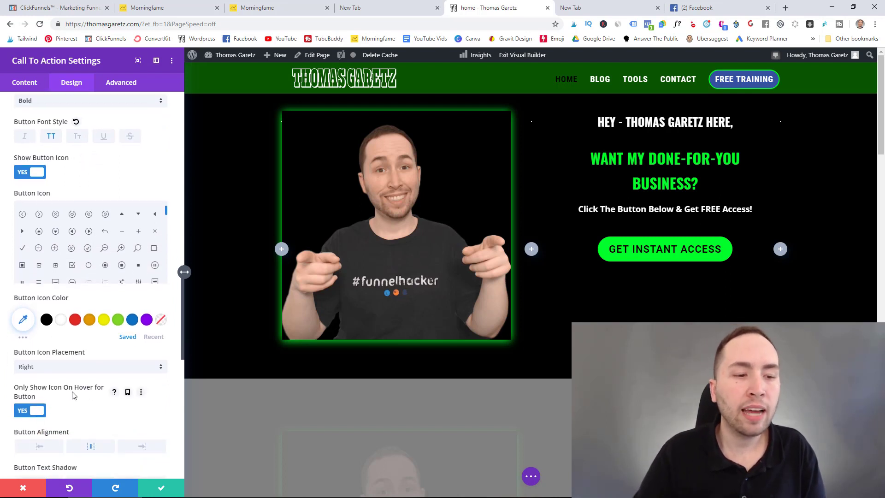
Switch Button Background Color to its Default tab, showing the blue button.
{"action": "scroll", "coordinate": [46, 375], "scroll_direction": "up", "scroll_amount": 5}
{"action": "scroll", "coordinate": [46, 372], "scroll_direction": "up", "scroll_amount": 1}
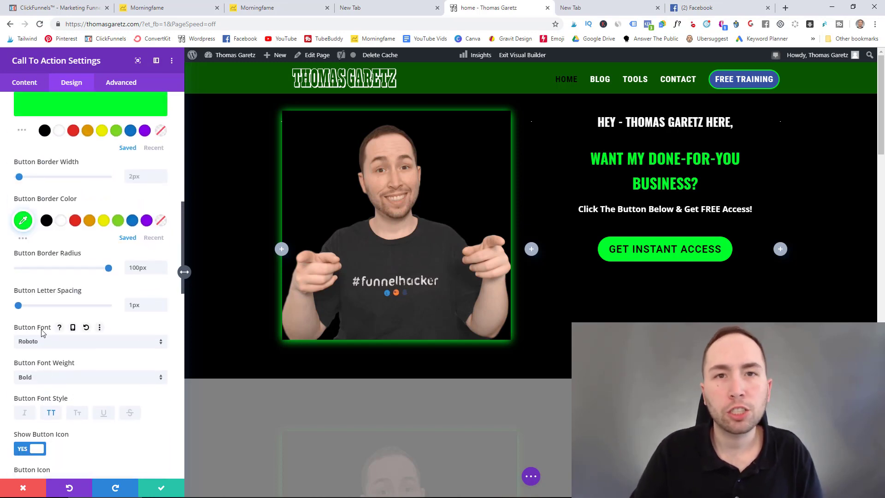
{"action": "scroll", "coordinate": [66, 330], "scroll_direction": "up", "scroll_amount": 2}
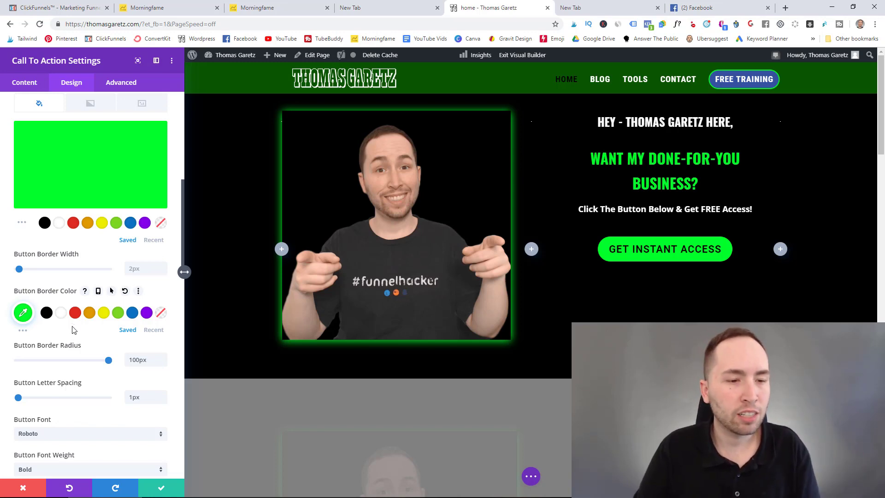
{"action": "scroll", "coordinate": [69, 331], "scroll_direction": "up", "scroll_amount": 2}
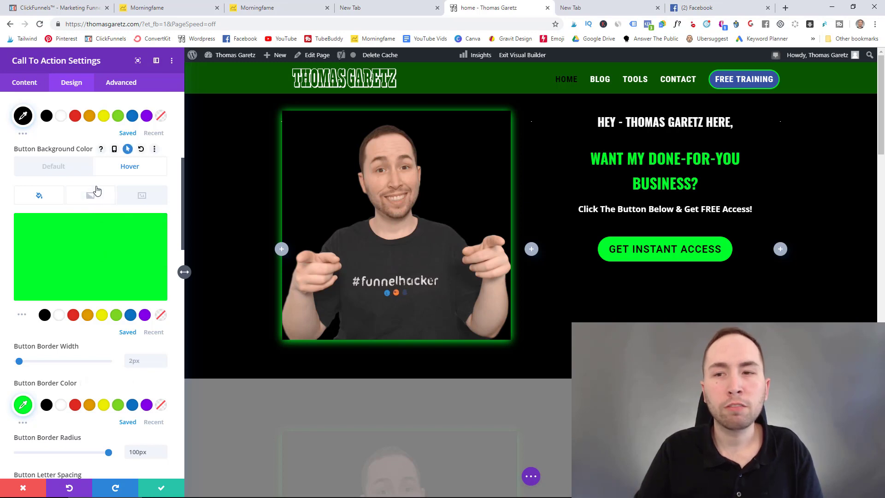
{"action": "left_click", "coordinate": [71, 174]}
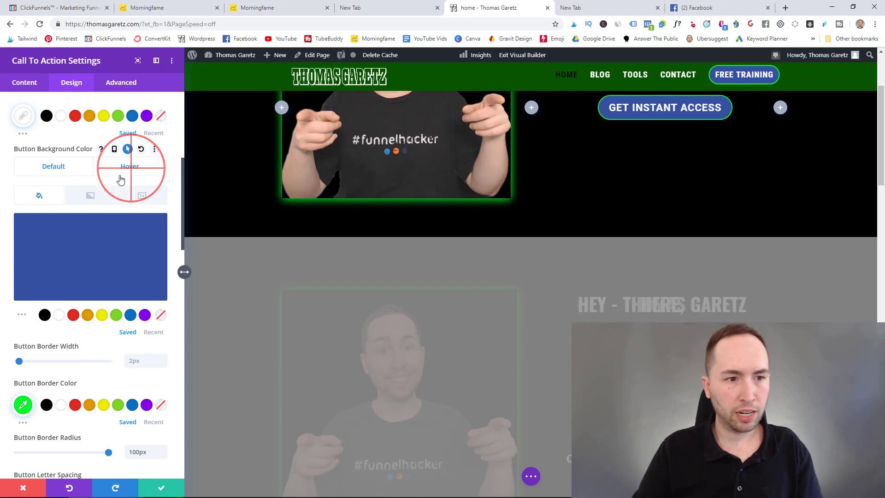
{"action": "mouse_move", "coordinate": [664, 199]}
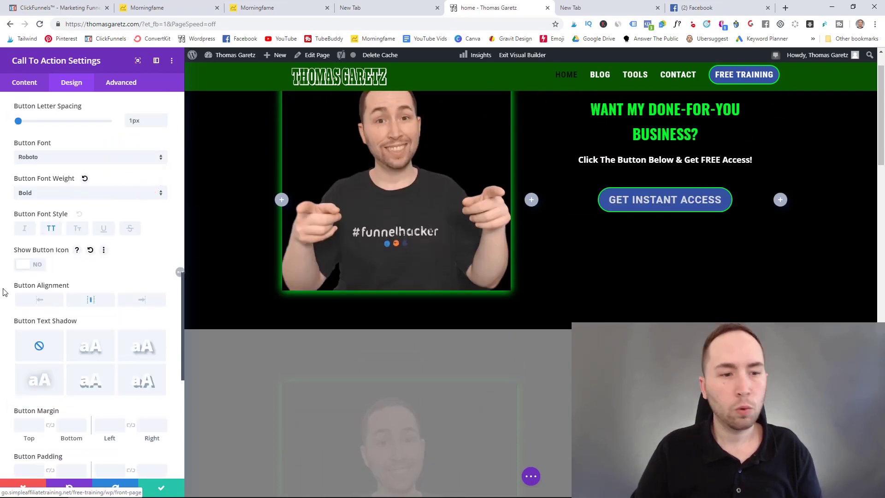
Toggle Show Button Icon again so the button icon stays off.
{"action": "left_click", "coordinate": [37, 266]}
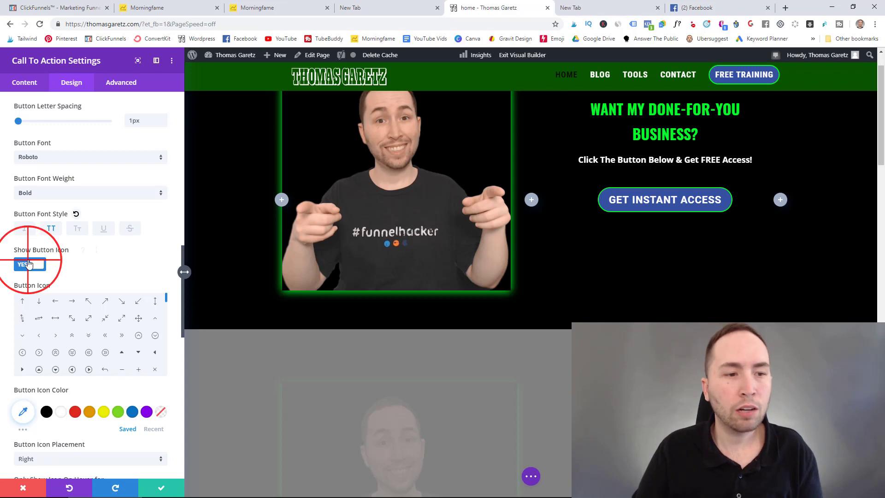
{"action": "scroll", "coordinate": [30, 261], "scroll_direction": "up", "scroll_amount": 2}
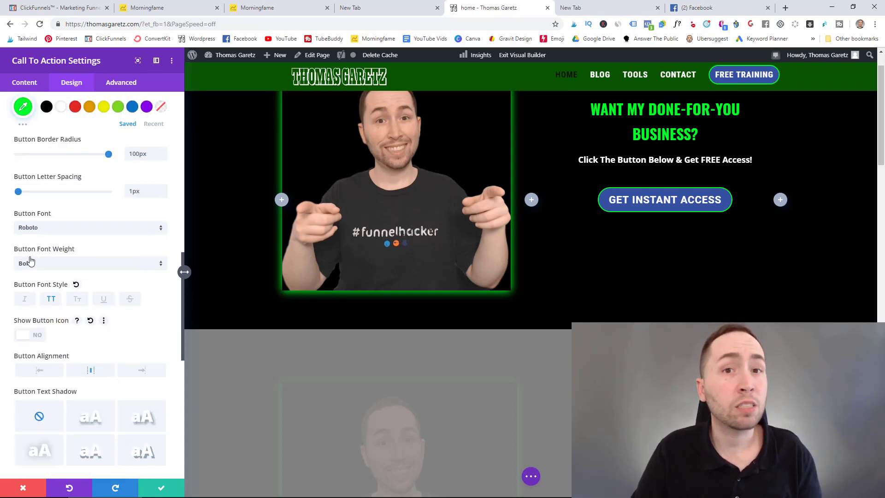
{"action": "scroll", "coordinate": [32, 259], "scroll_direction": "up", "scroll_amount": 4}
{"action": "scroll", "coordinate": [32, 258], "scroll_direction": "up", "scroll_amount": 1}
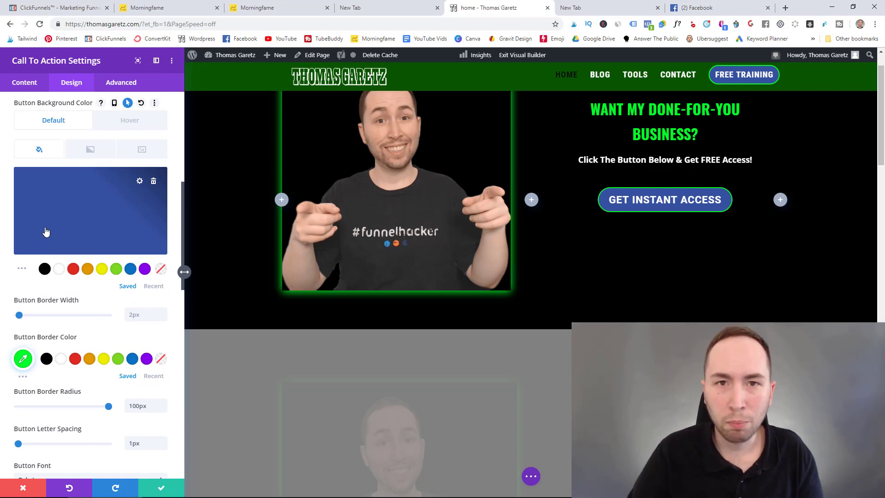
Save and close the Call To Action settings, bringing the Latest Videos section into view.
{"action": "scroll", "coordinate": [51, 235], "scroll_direction": "down", "scroll_amount": 2}
{"action": "scroll", "coordinate": [57, 242], "scroll_direction": "down", "scroll_amount": 2}
{"action": "scroll", "coordinate": [67, 251], "scroll_direction": "down", "scroll_amount": 5}
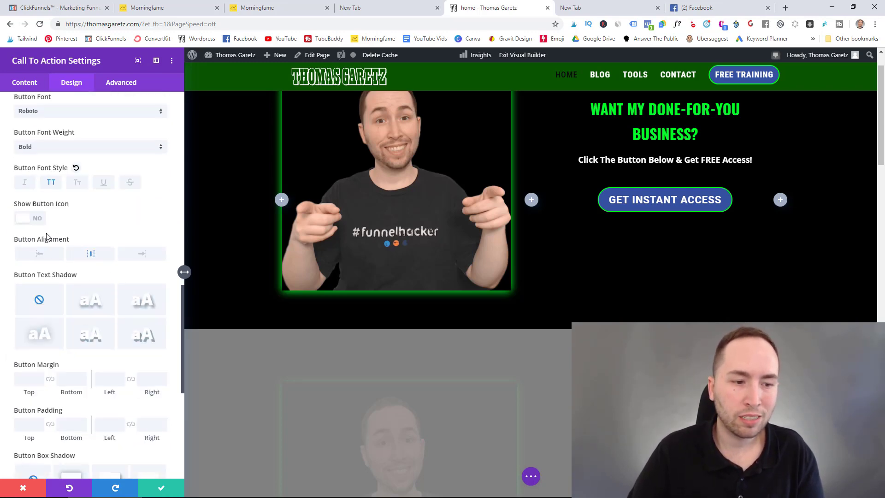
{"action": "scroll", "coordinate": [76, 259], "scroll_direction": "down", "scroll_amount": 1}
{"action": "scroll", "coordinate": [77, 260], "scroll_direction": "down", "scroll_amount": 2}
{"action": "scroll", "coordinate": [115, 369], "scroll_direction": "down", "scroll_amount": 4}
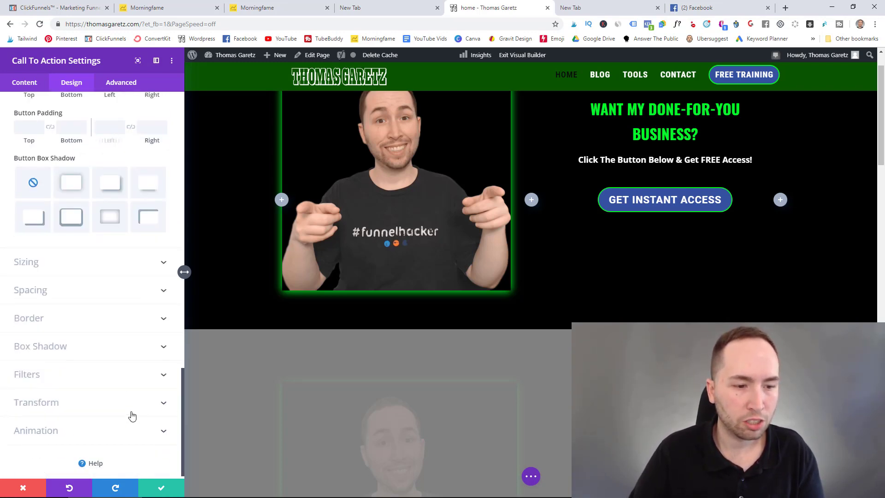
{"action": "left_click", "coordinate": [163, 488]}
{"action": "scroll", "coordinate": [461, 276], "scroll_direction": "up", "scroll_amount": 1}
Open the Latest Videos Subscribe button's style settings.
{"action": "scroll", "coordinate": [427, 285], "scroll_direction": "down", "scroll_amount": 4}
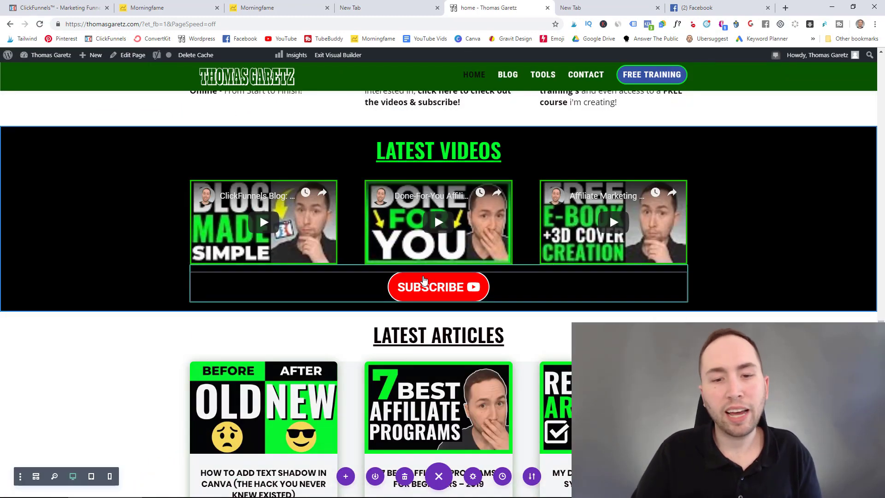
{"action": "scroll", "coordinate": [422, 276], "scroll_direction": "down", "scroll_amount": 1}
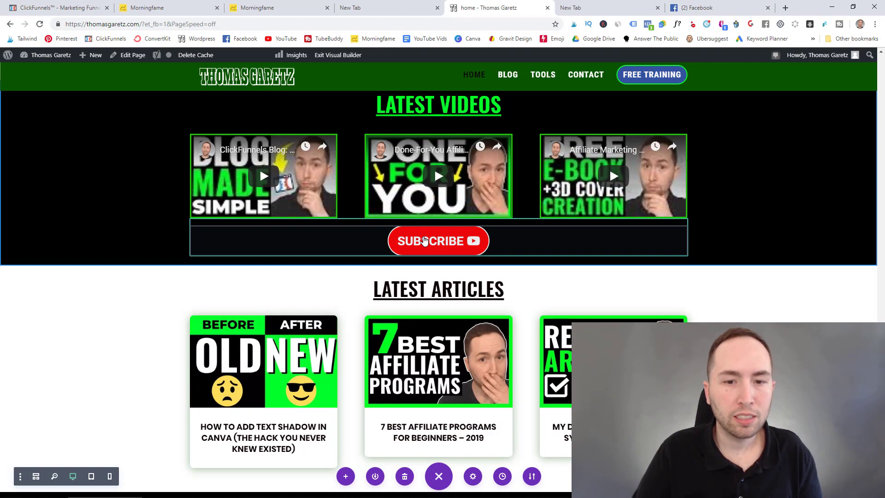
{"action": "left_click", "coordinate": [424, 241]}
{"action": "left_click", "coordinate": [130, 222]}
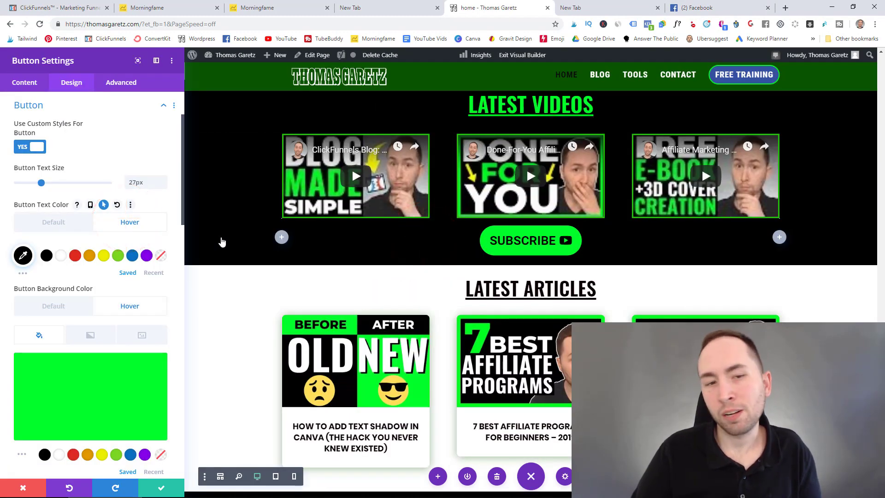
Review the Subscribe button's green hover and red default colours with 27px text.
{"action": "scroll", "coordinate": [352, 249], "scroll_direction": "up", "scroll_amount": 6}
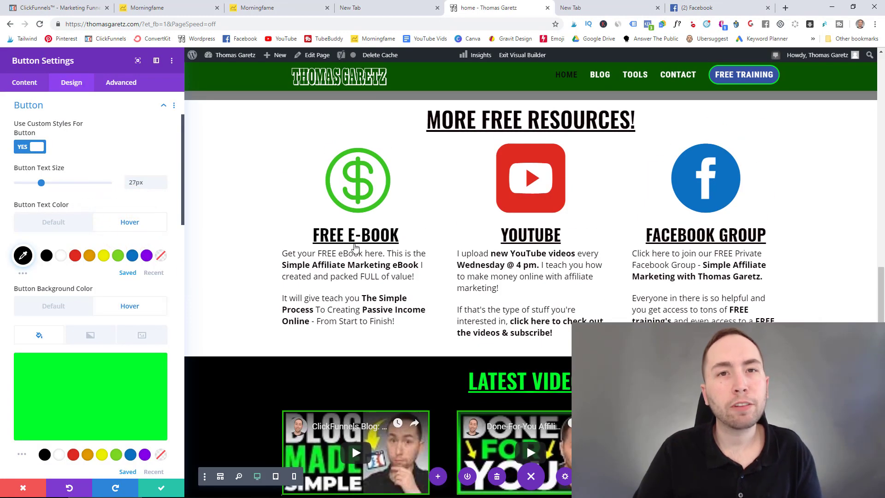
{"action": "scroll", "coordinate": [355, 249], "scroll_direction": "up", "scroll_amount": 7}
{"action": "scroll", "coordinate": [355, 249], "scroll_direction": "up", "scroll_amount": 5}
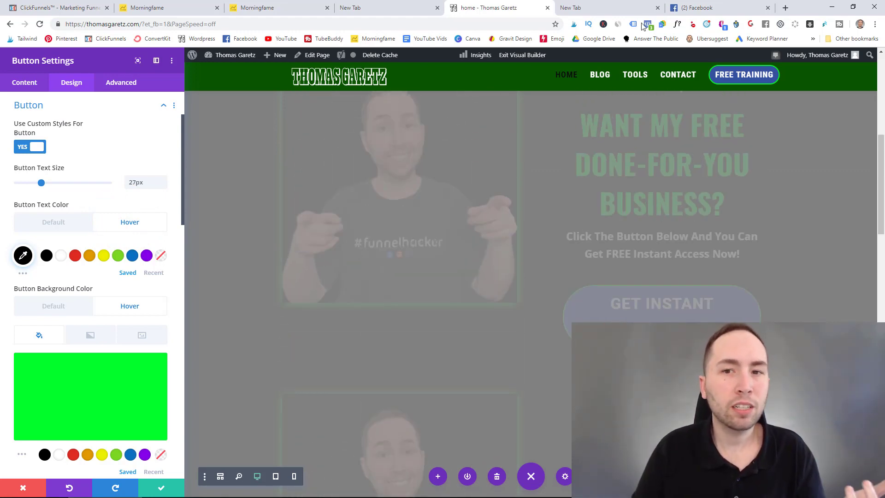
{"action": "scroll", "coordinate": [456, 101], "scroll_direction": "down", "scroll_amount": 2}
{"action": "scroll", "coordinate": [475, 148], "scroll_direction": "down", "scroll_amount": 5}
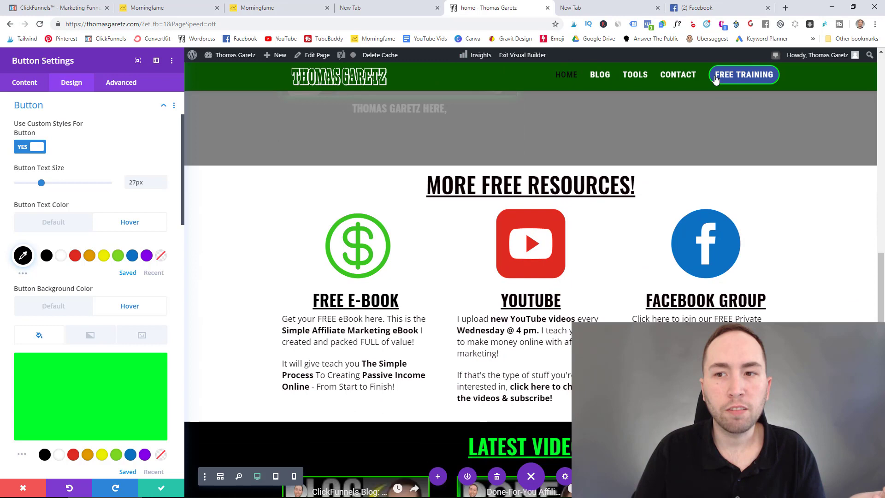
{"action": "scroll", "coordinate": [493, 194], "scroll_direction": "down", "scroll_amount": 3}
{"action": "scroll", "coordinate": [499, 206], "scroll_direction": "down", "scroll_amount": 4}
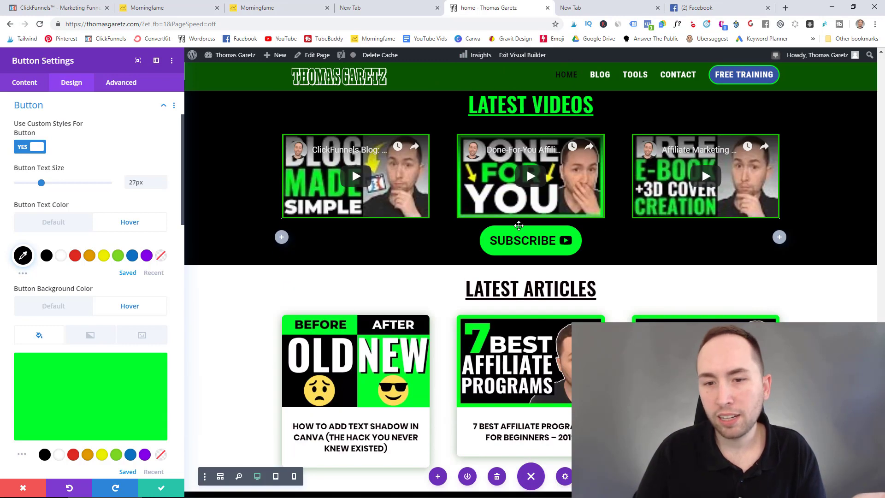
{"action": "left_click", "coordinate": [61, 223]}
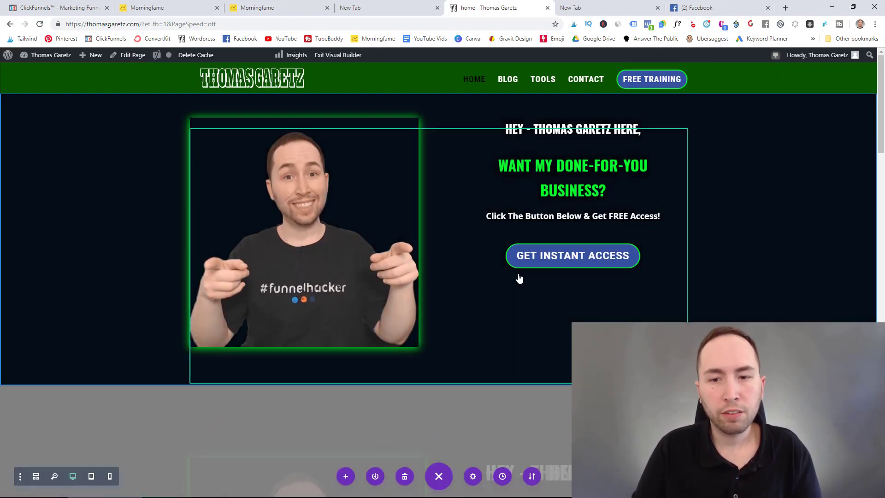
Enable hover styling for the Get Instant Access button under Design > Button.
{"action": "left_click", "coordinate": [547, 256]}
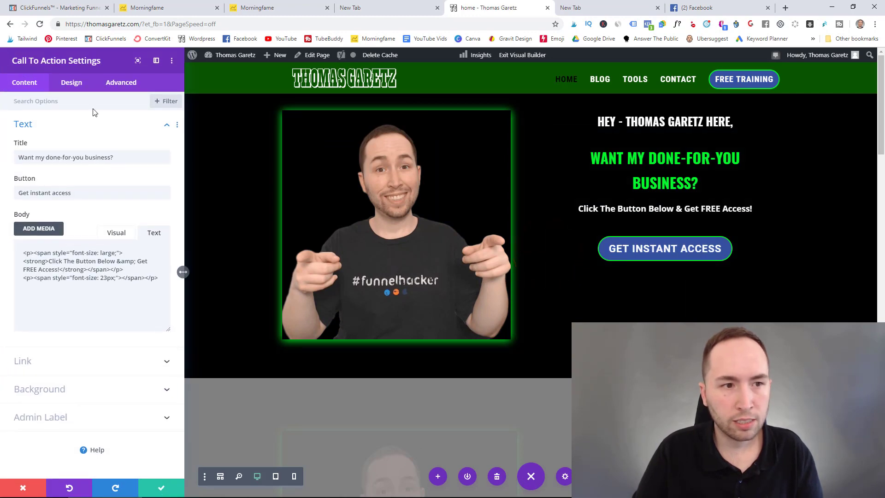
{"action": "left_click", "coordinate": [71, 86]}
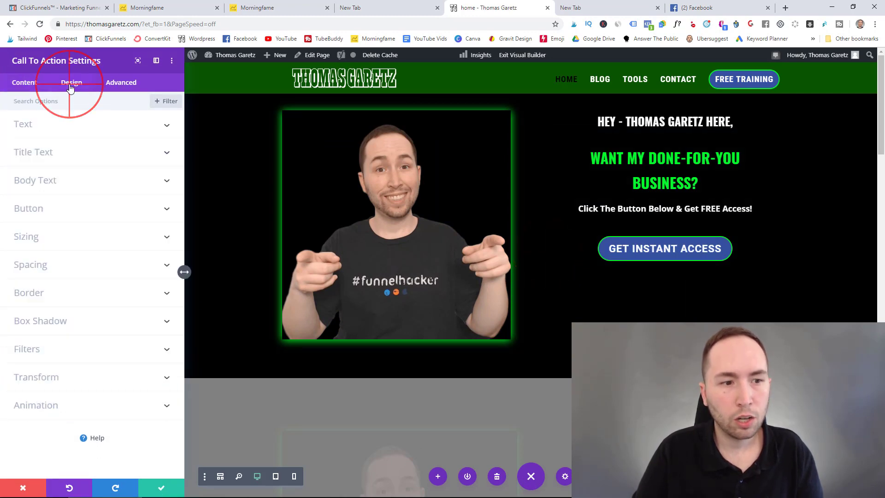
{"action": "left_click", "coordinate": [28, 209]}
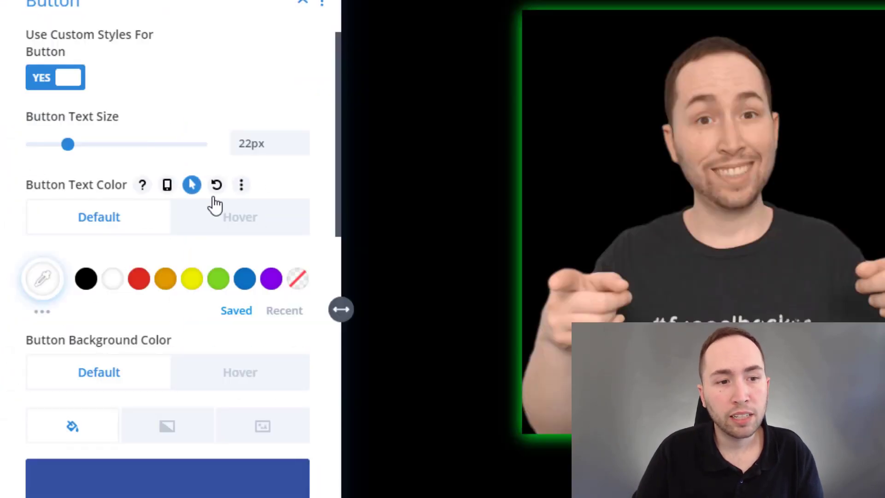
{"action": "left_click", "coordinate": [198, 184]}
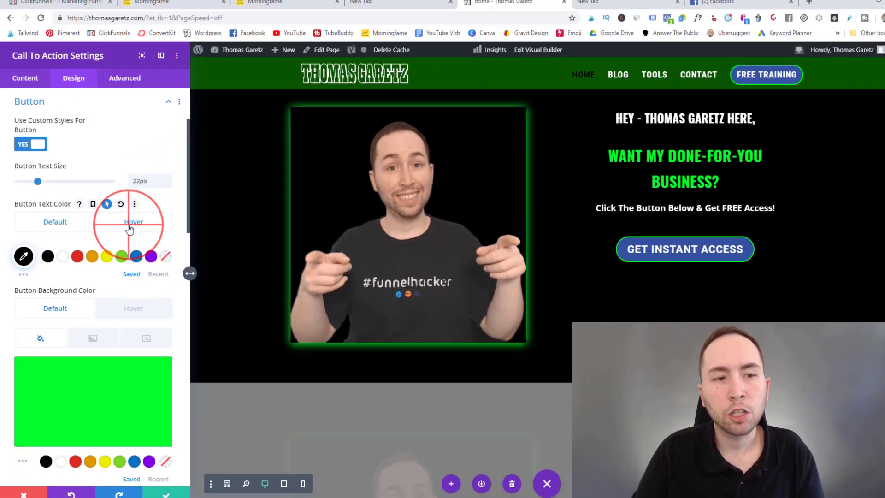
{"action": "left_click", "coordinate": [125, 223]}
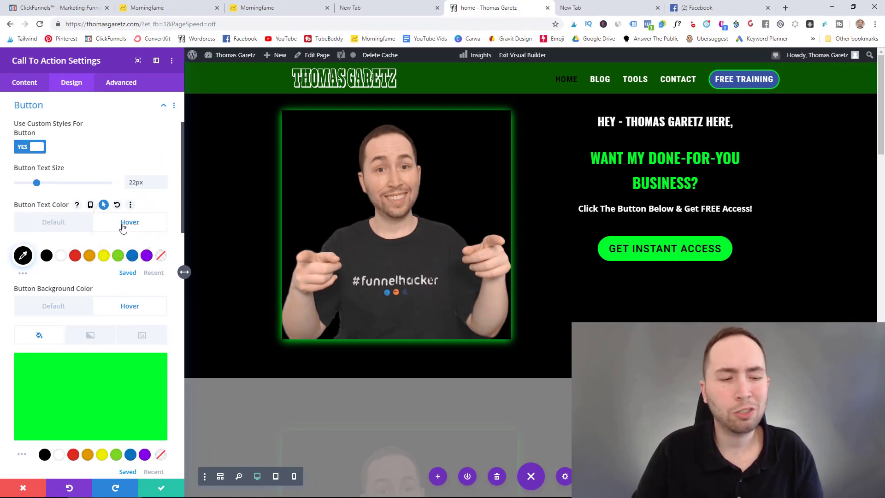
Add a near-black to bright green gradient to the button's hover background.
{"action": "left_click", "coordinate": [88, 336]}
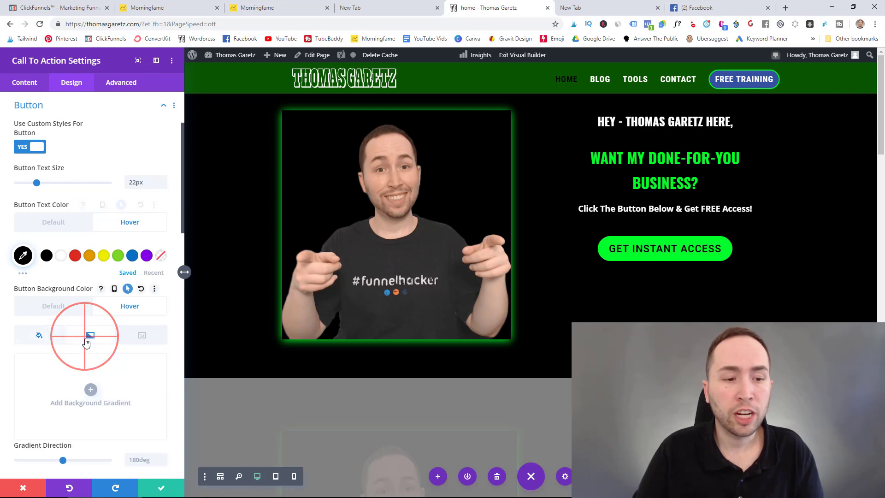
{"action": "left_click", "coordinate": [89, 395]}
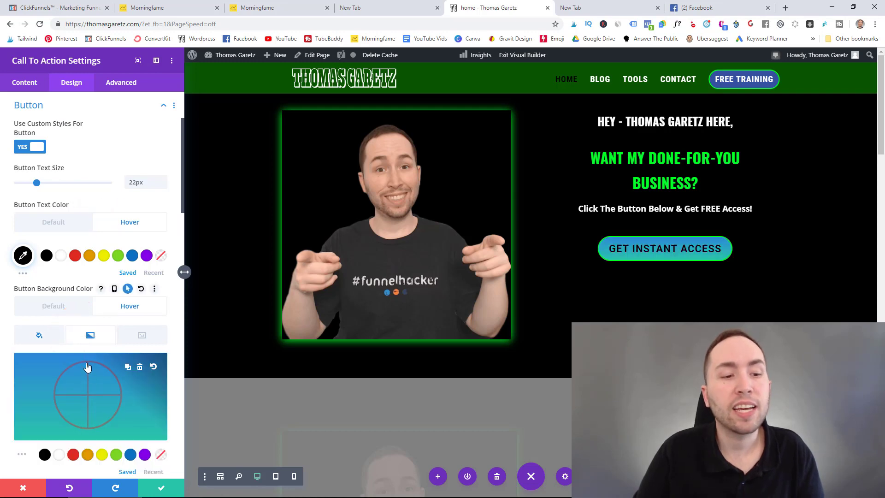
{"action": "left_click", "coordinate": [66, 403]}
{"action": "scroll", "coordinate": [38, 355], "scroll_direction": "down", "scroll_amount": 3}
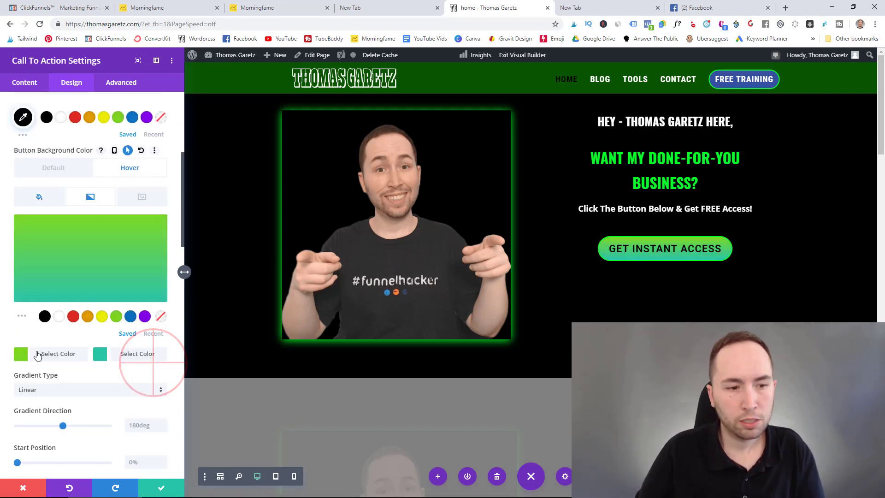
{"action": "left_click", "coordinate": [42, 353]}
{"action": "left_click", "coordinate": [61, 291]}
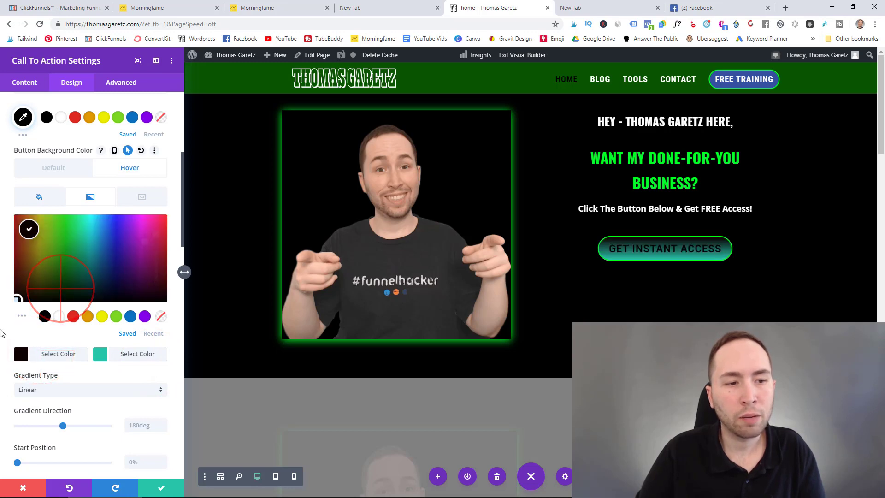
{"action": "left_click", "coordinate": [105, 354]}
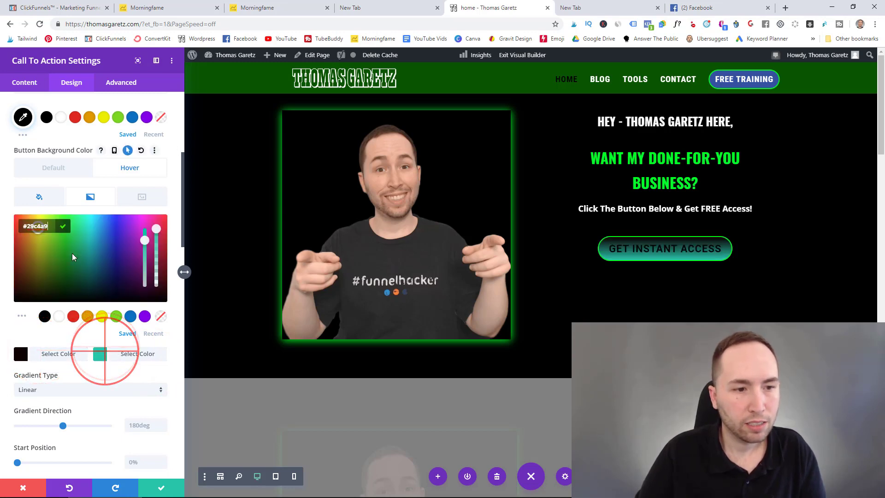
{"action": "left_click", "coordinate": [68, 231]}
{"action": "left_click", "coordinate": [59, 216]}
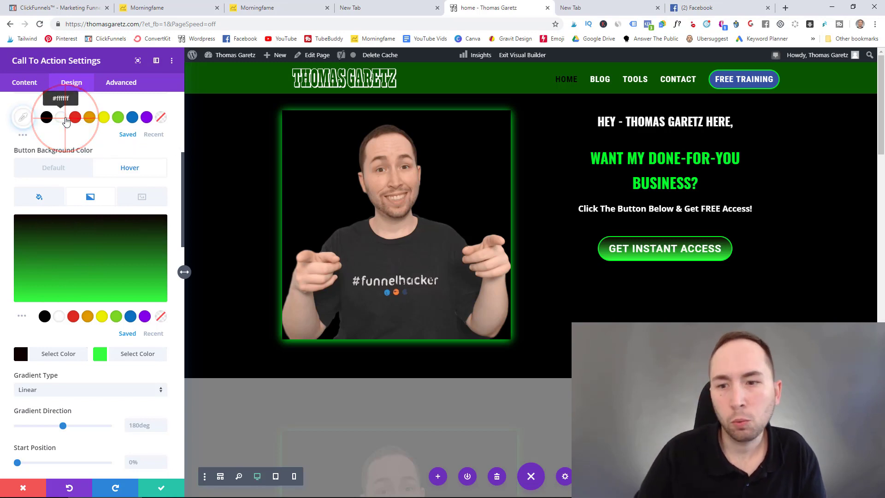
Delete the hover gradient and set the hover text colour to black.
{"action": "scroll", "coordinate": [101, 185], "scroll_direction": "up", "scroll_amount": 1}
{"action": "left_click", "coordinate": [58, 211]}
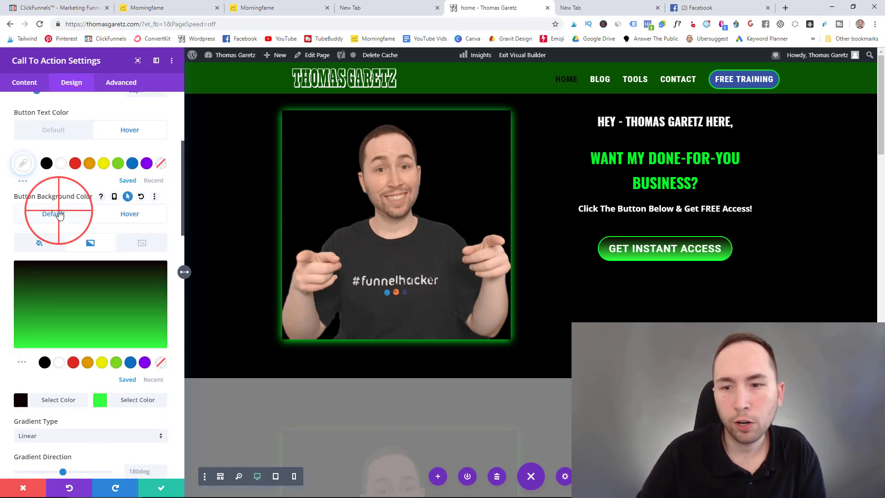
{"action": "left_click", "coordinate": [110, 213]}
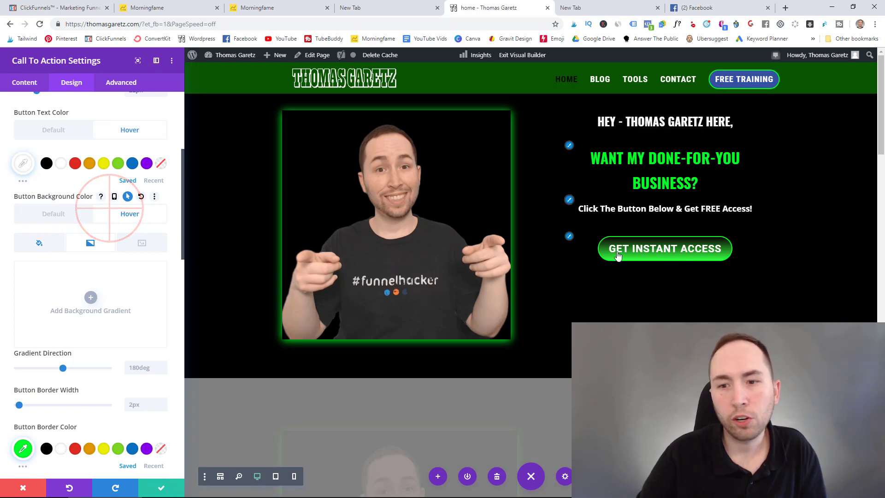
{"action": "left_click", "coordinate": [83, 128]}
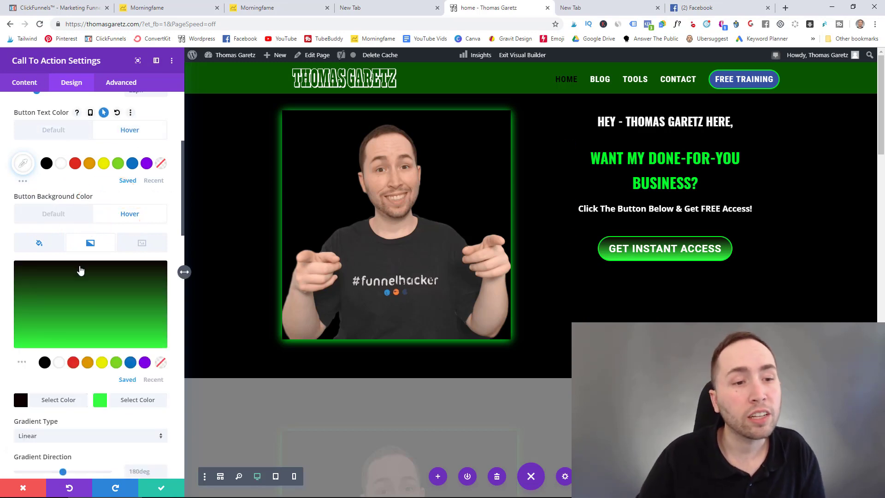
{"action": "left_click", "coordinate": [139, 277]}
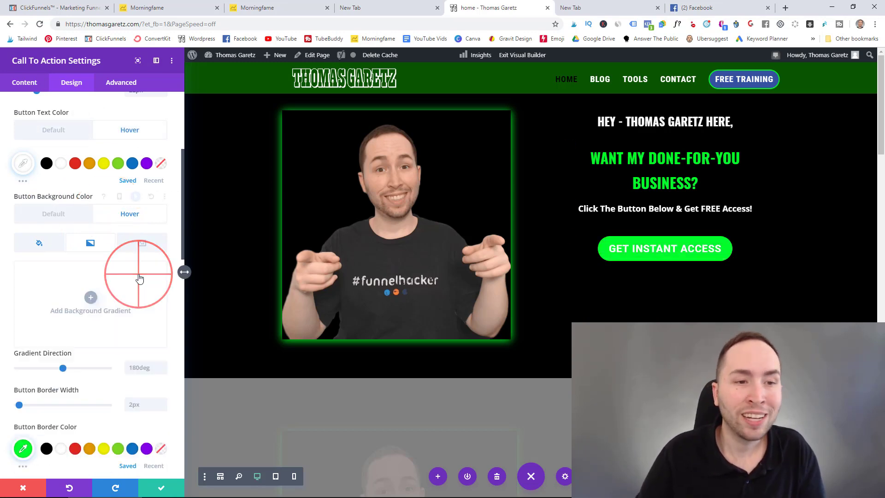
{"action": "left_click", "coordinate": [46, 163]}
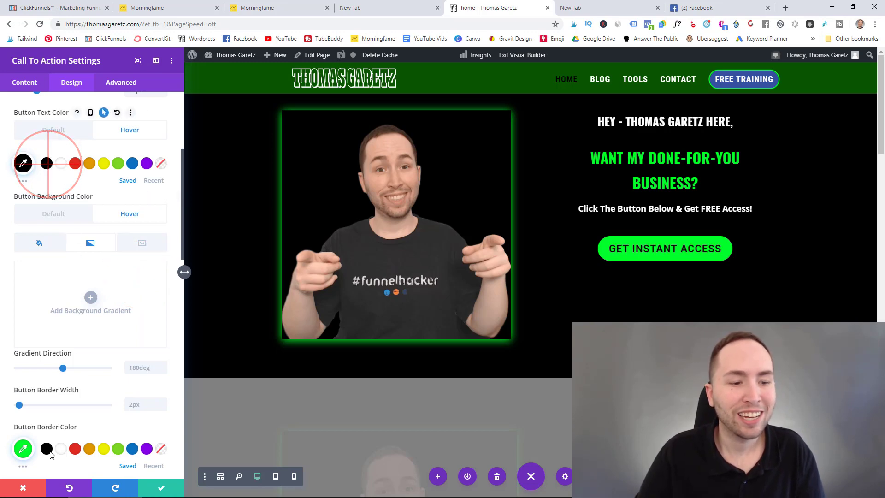
Discard the call-to-action edits, returning the Get Instant Access button to its blue default.
{"action": "left_click", "coordinate": [23, 488]}
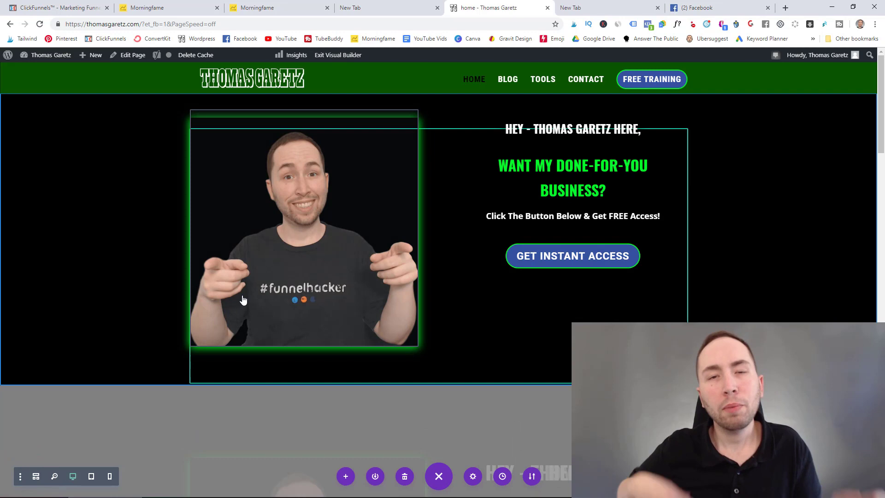